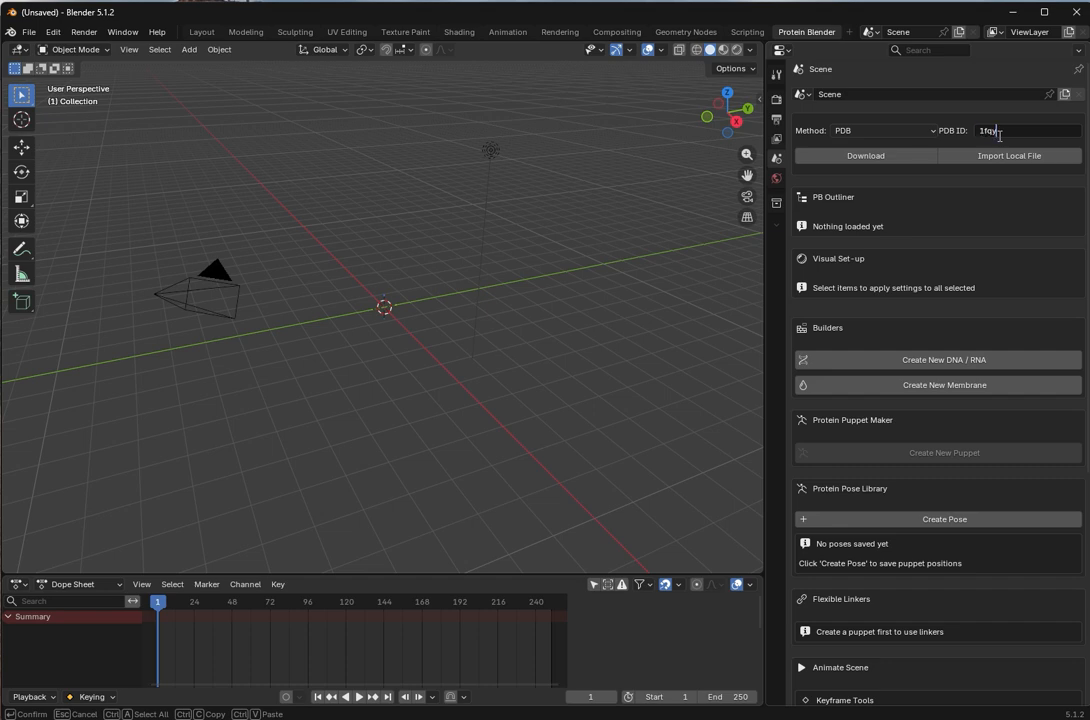
- Download the protein structure with PDB ID 1fqy and display it in rendered viewport shading
click(883, 158)
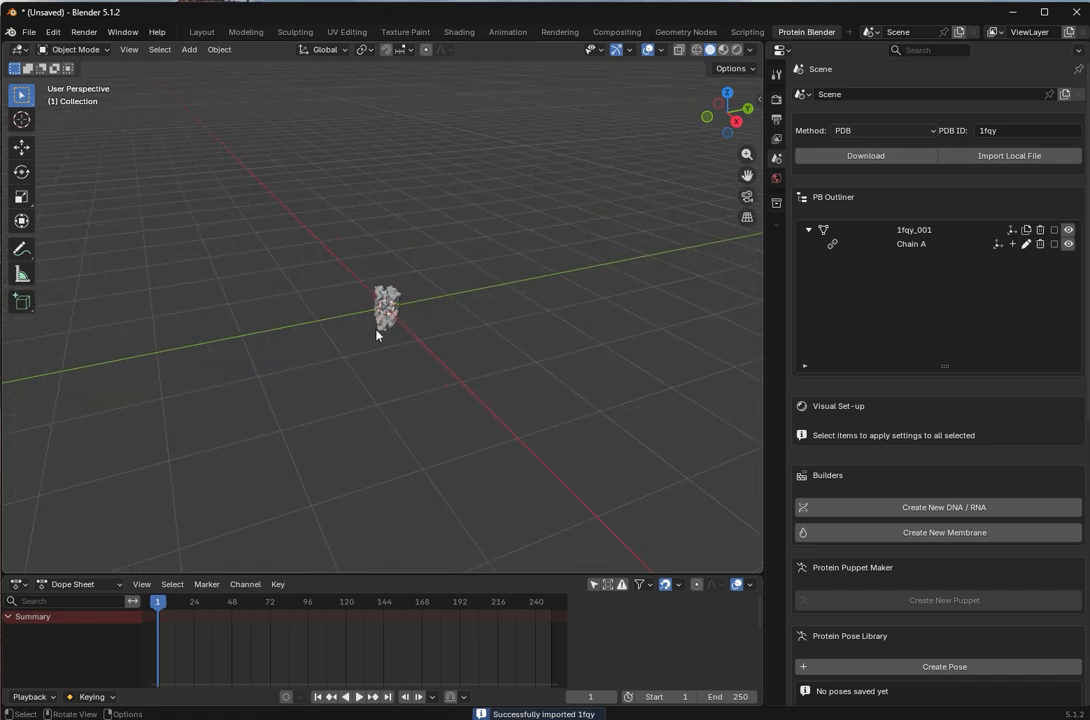
middle_drag(377, 336, 503, 270)
click(737, 49)
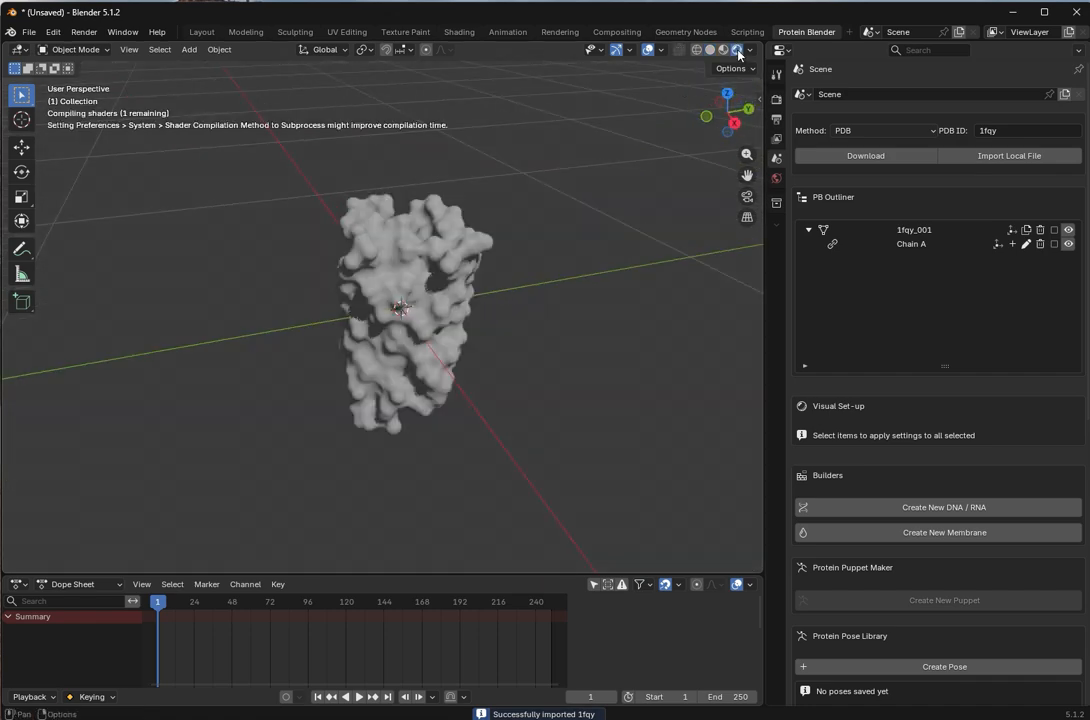
mouse_move(552, 212)
middle_down()
mouse_move(521, 336)
mouse_move(545, 355)
mouse_move(601, 308)
middle_up()
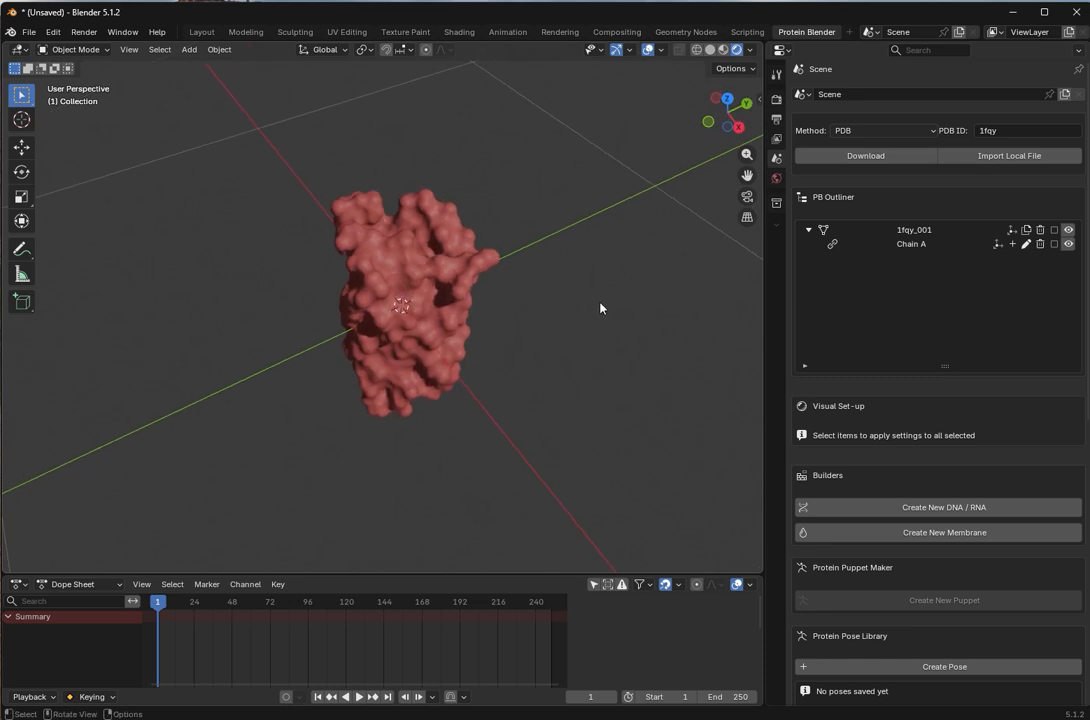
- Create a new 20 by 20 nm sheet membrane around the protein and leave it deselected
scroll(998, 423, down, 3)
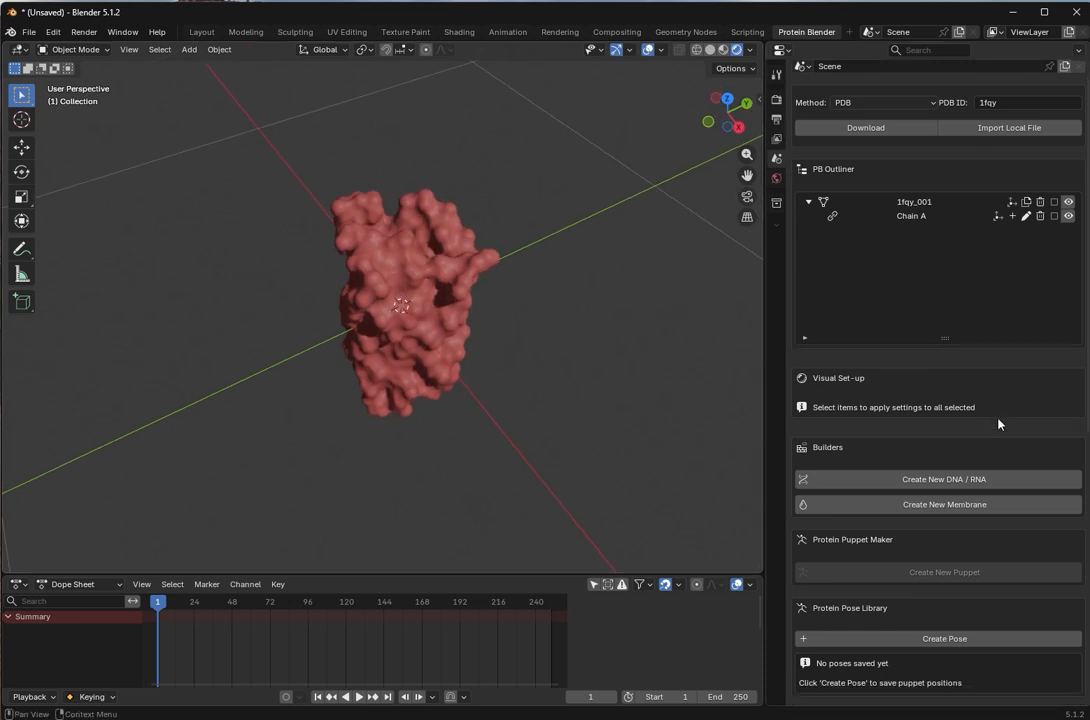
scroll(960, 425, down, 1)
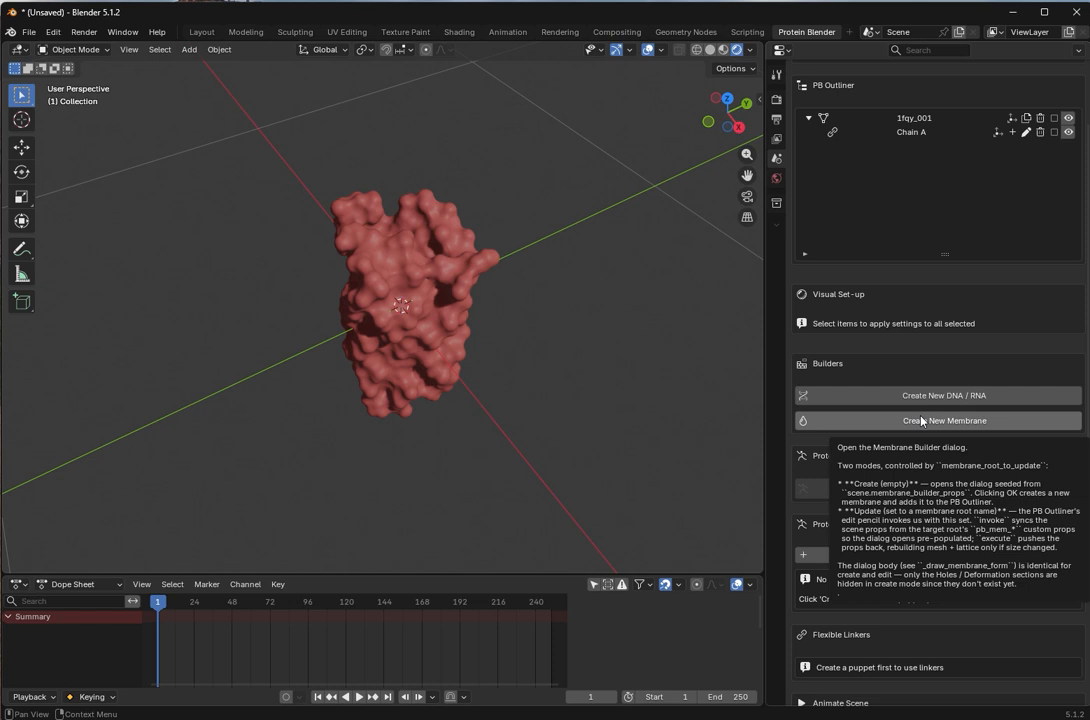
click(921, 420)
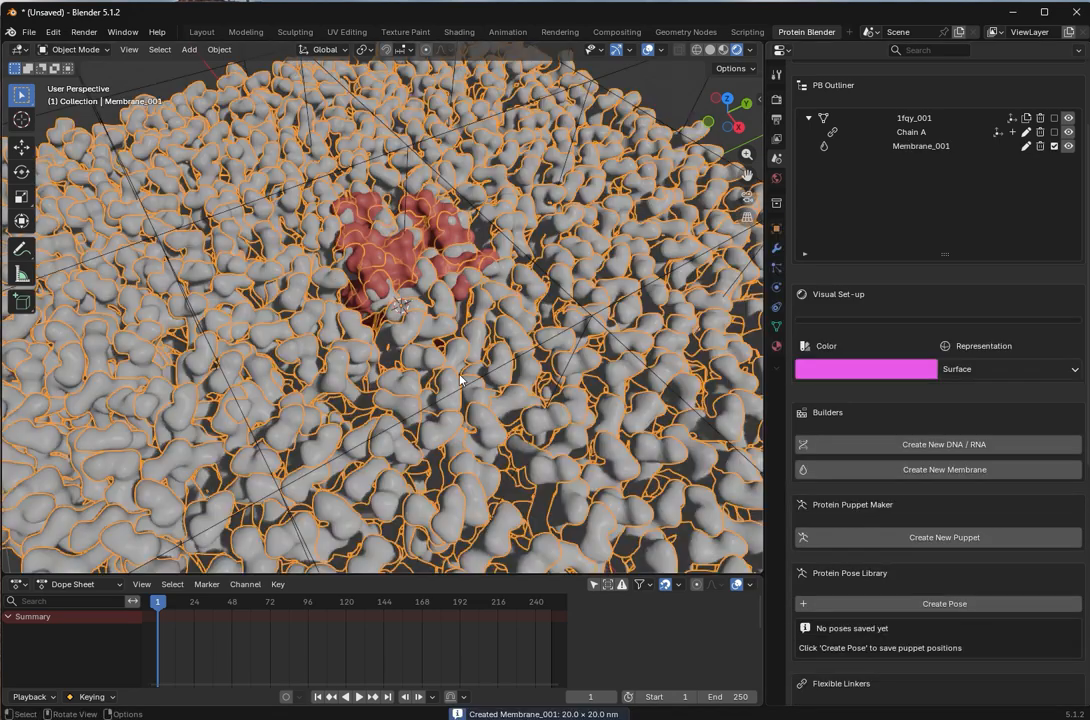
scroll(461, 377, down, 3)
middle_drag(511, 411, 493, 374)
scroll(493, 376, down, 2)
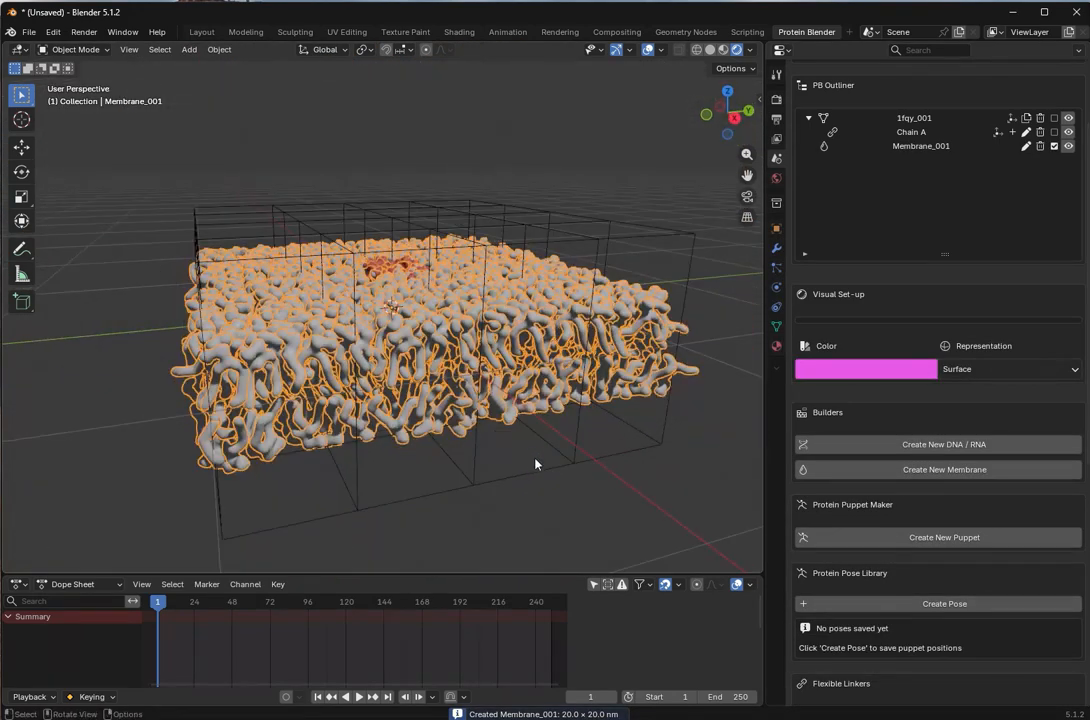
click(586, 500)
middle_drag(519, 428, 540, 388)
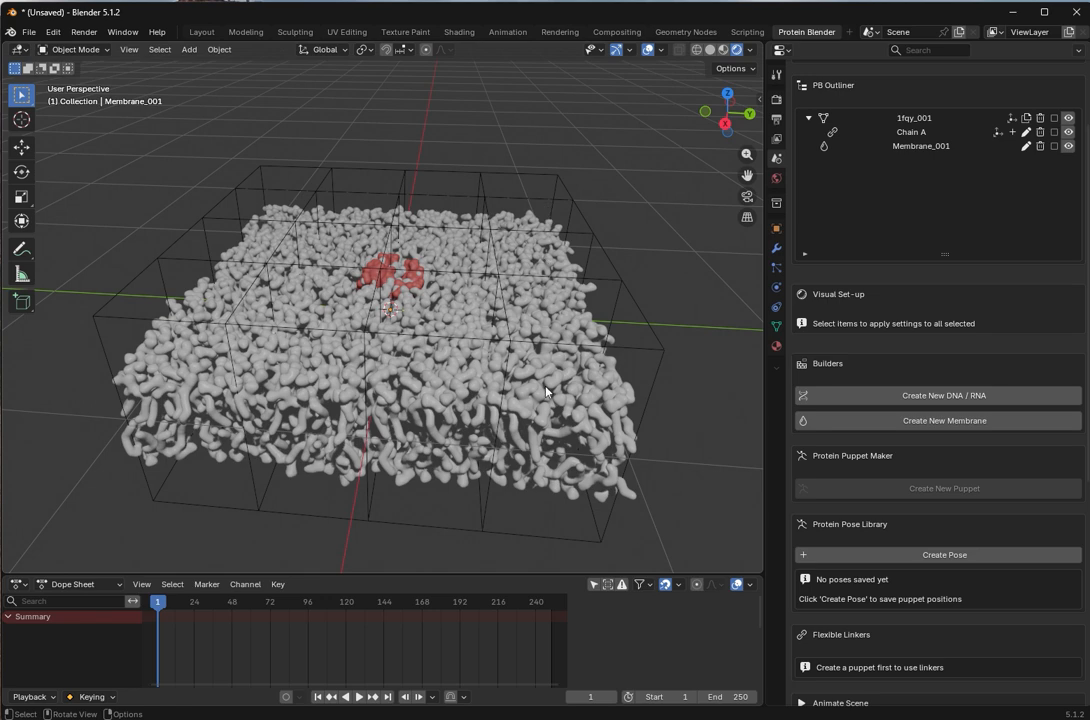
- Edit the membrane and set its lipid color to a light yellow
click(1024, 148)
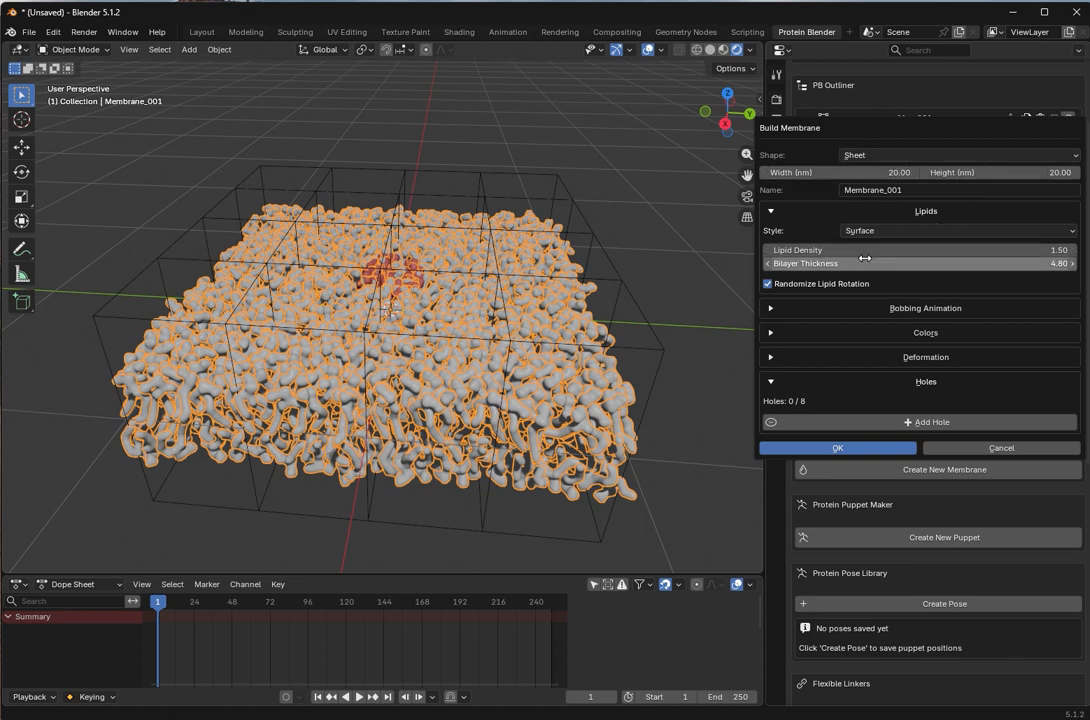
click(885, 330)
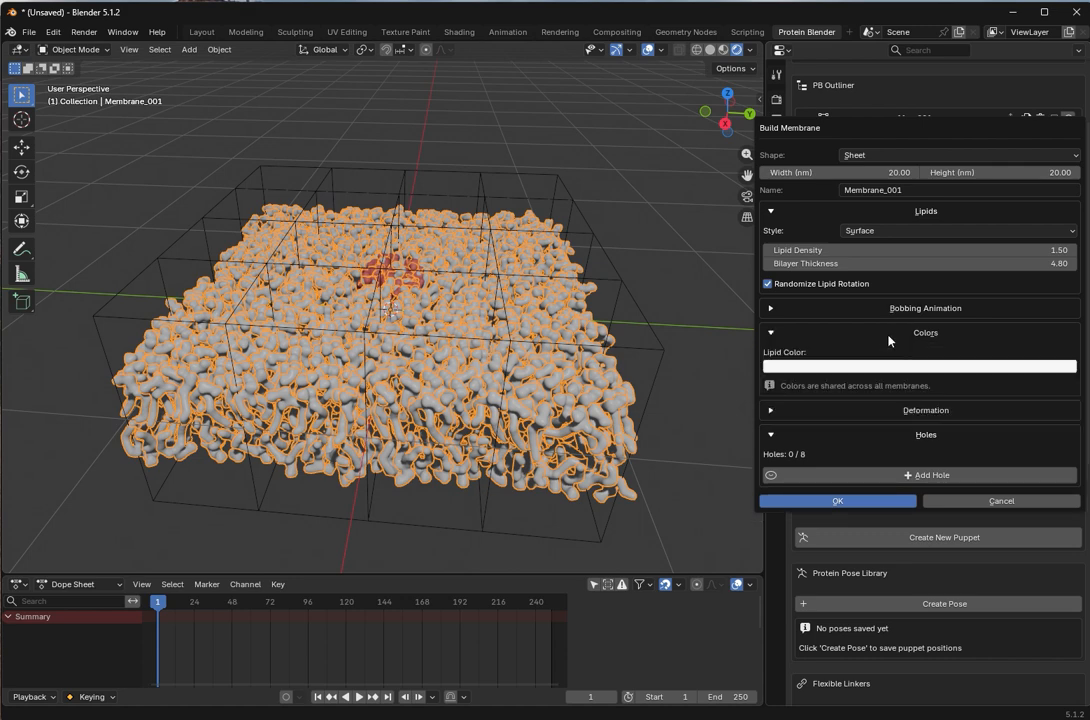
click(877, 367)
drag(988, 200, 982, 194)
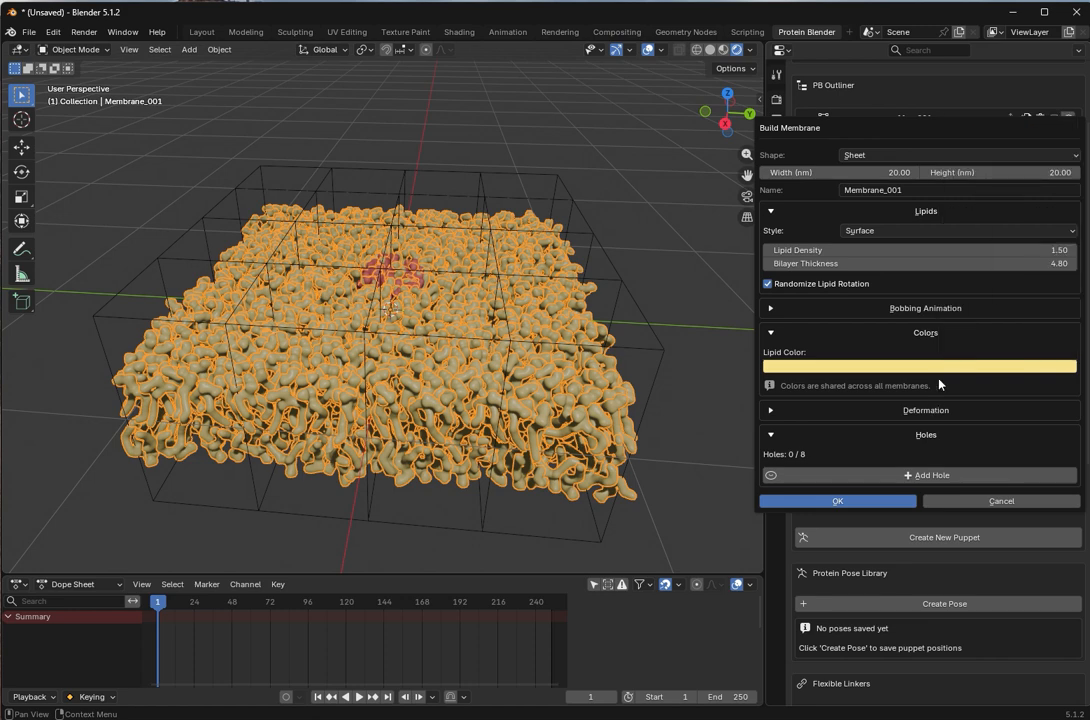
- Try the Stylized and Ball and Stick lipid styles on the membrane and return the style to Surface
click(903, 231)
click(893, 261)
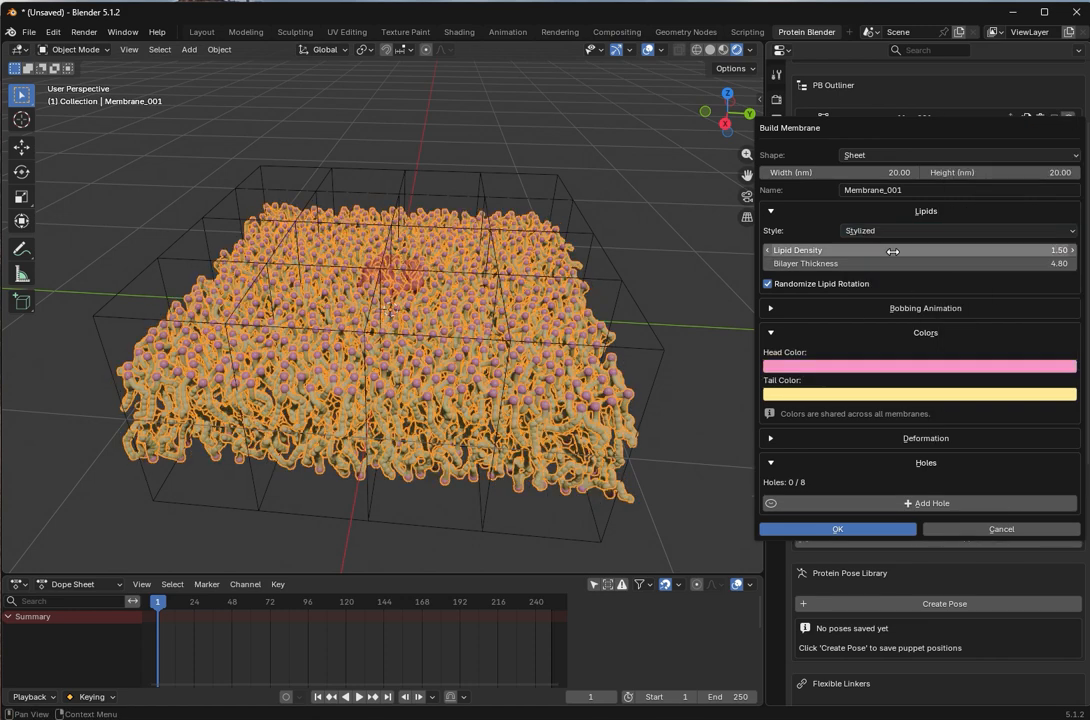
click(897, 232)
click(895, 276)
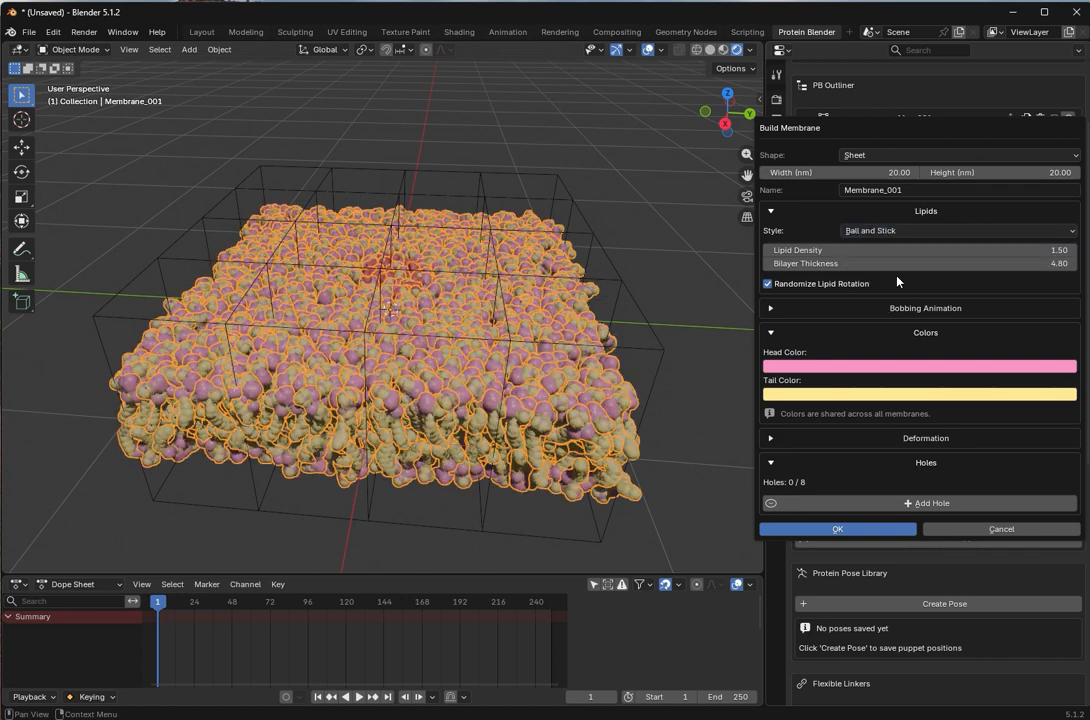
click(896, 232)
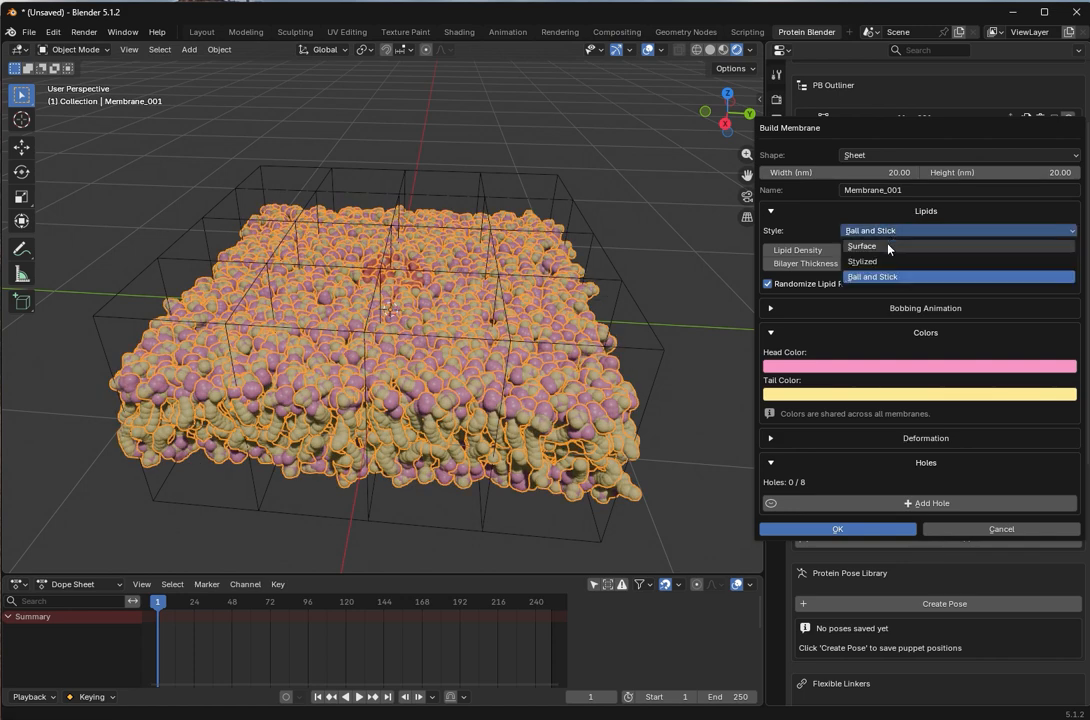
click(893, 245)
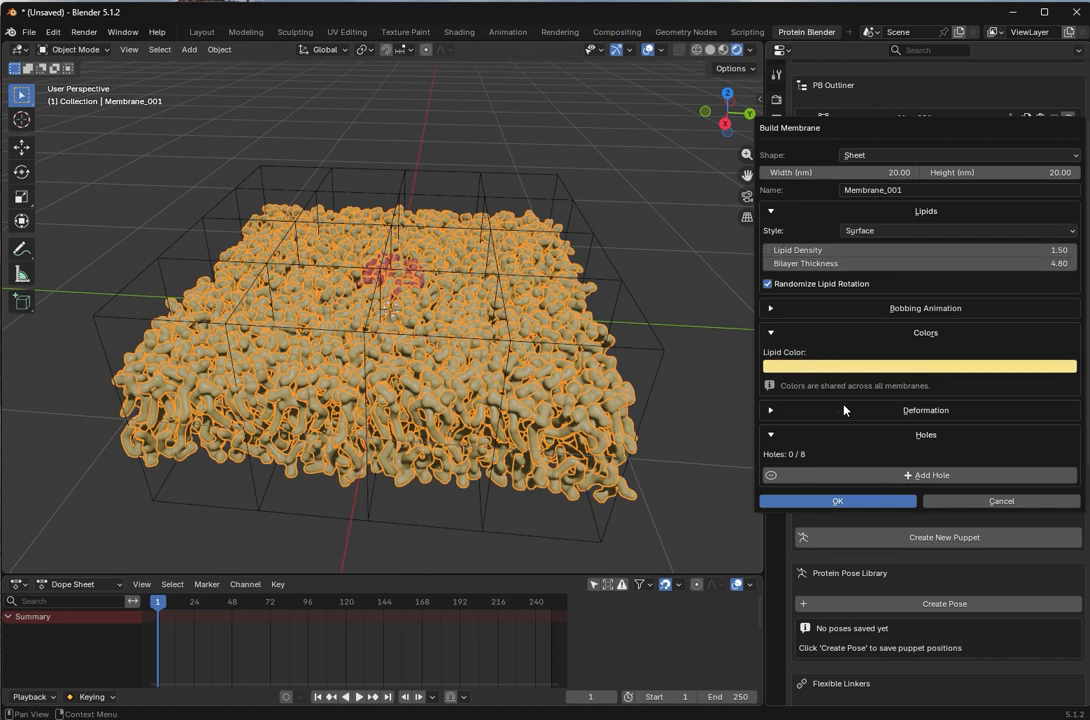
- Enable the membrane's bobbing animation with a motion amount of 0.2 and apply the membrane settings
click(772, 309)
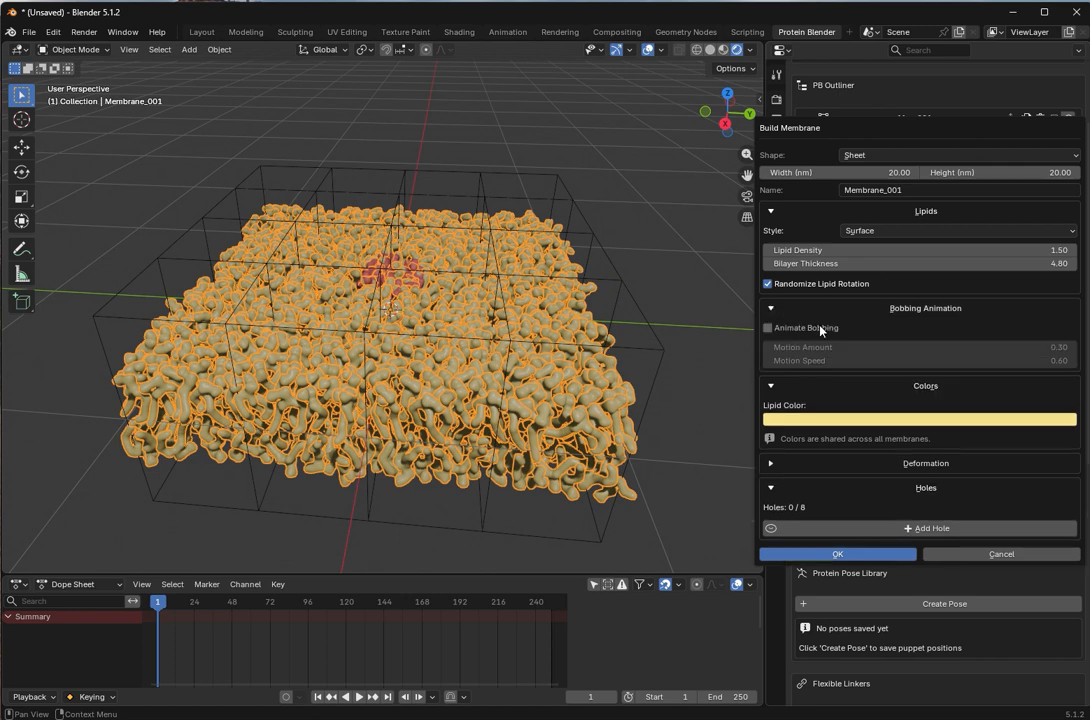
click(821, 329)
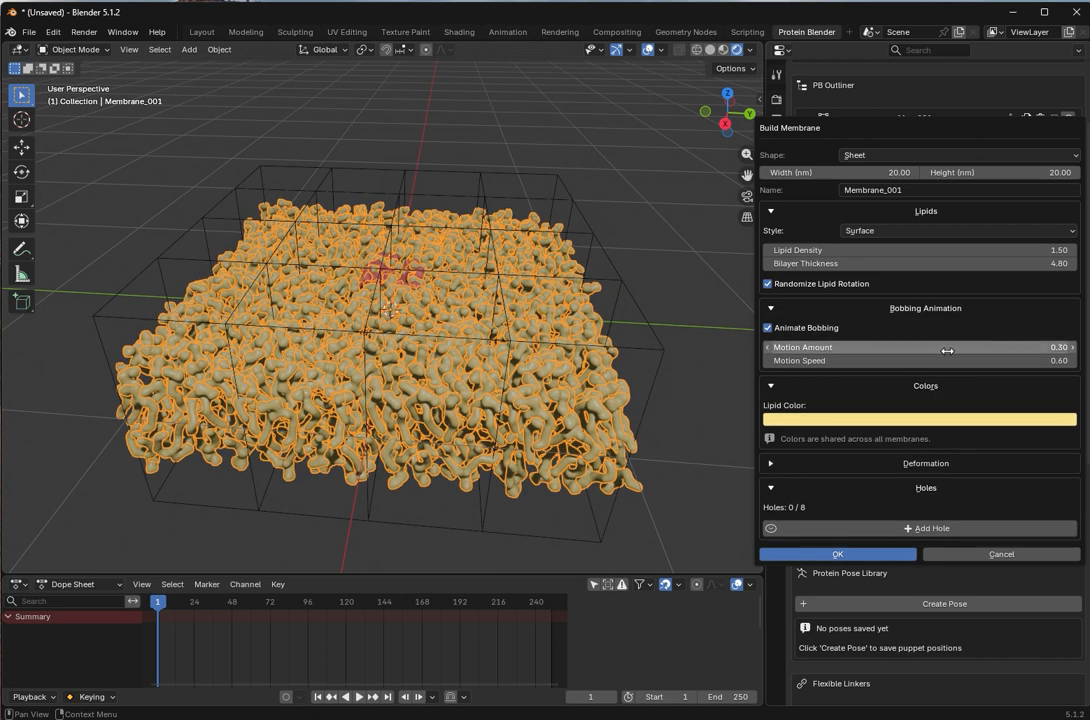
click(1062, 347)
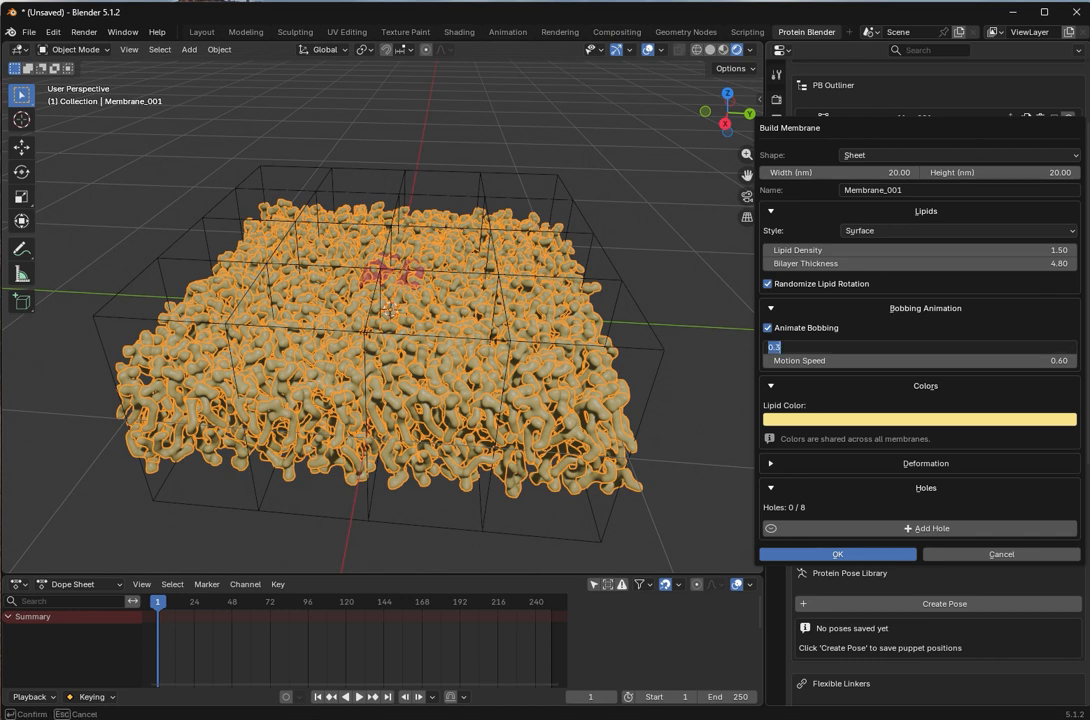
key(BackSpace)
text(0.2)
key(Tab)
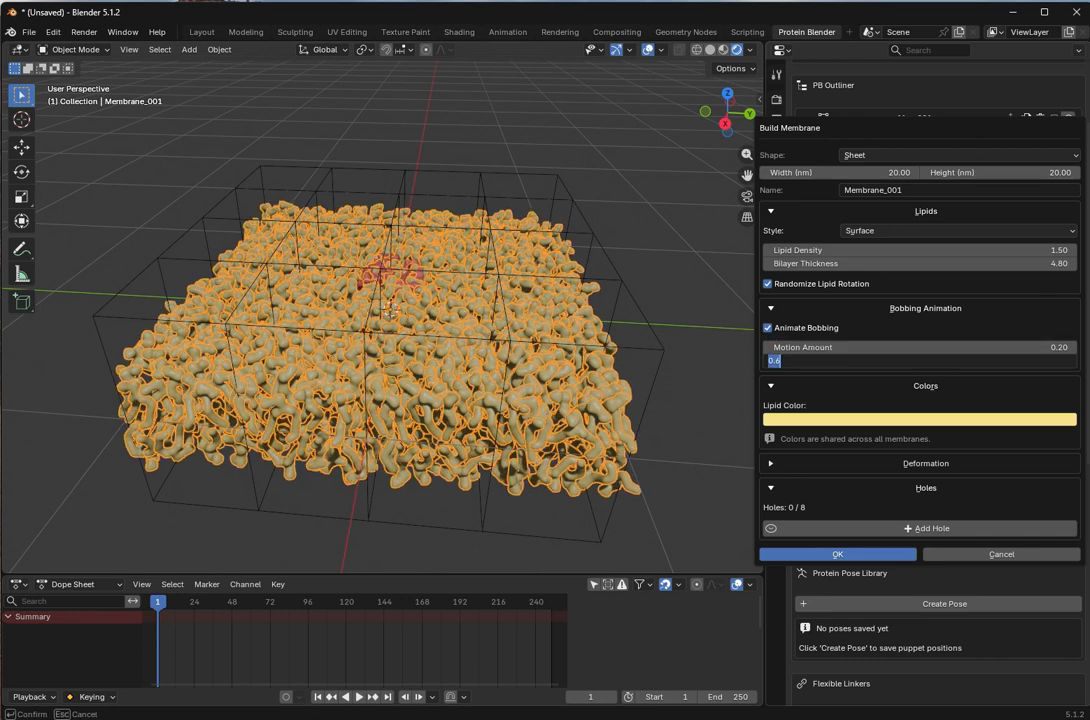
click(840, 555)
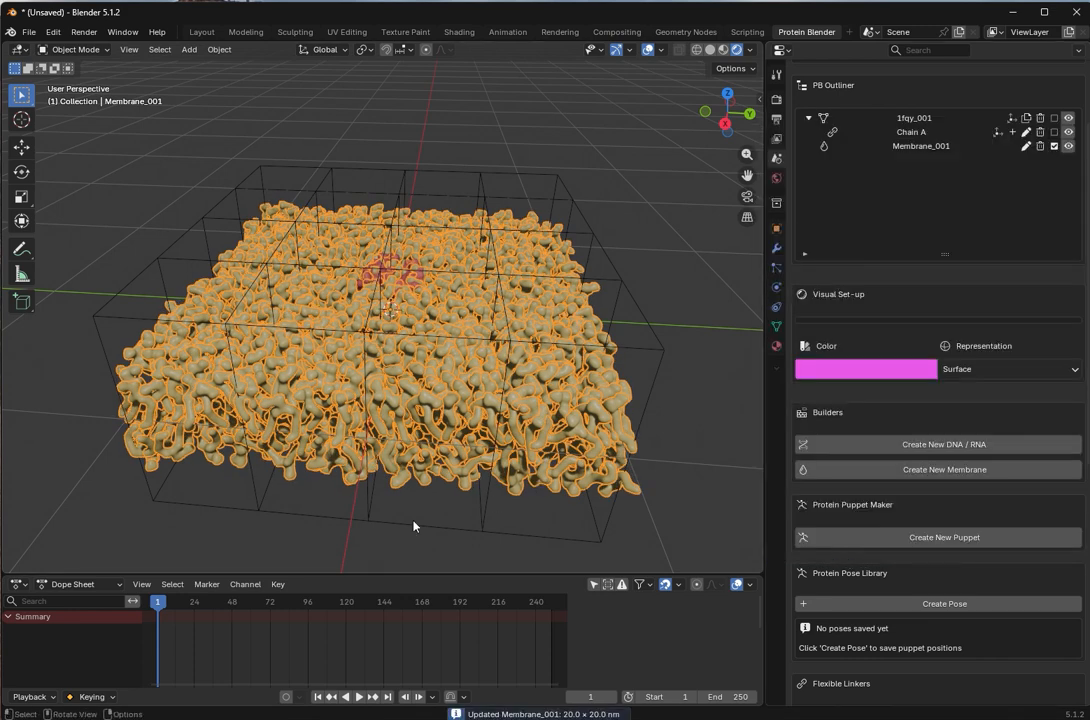
- Play the timeline animation and examine the lipids' bobbing motion with the membrane deselected
click(358, 697)
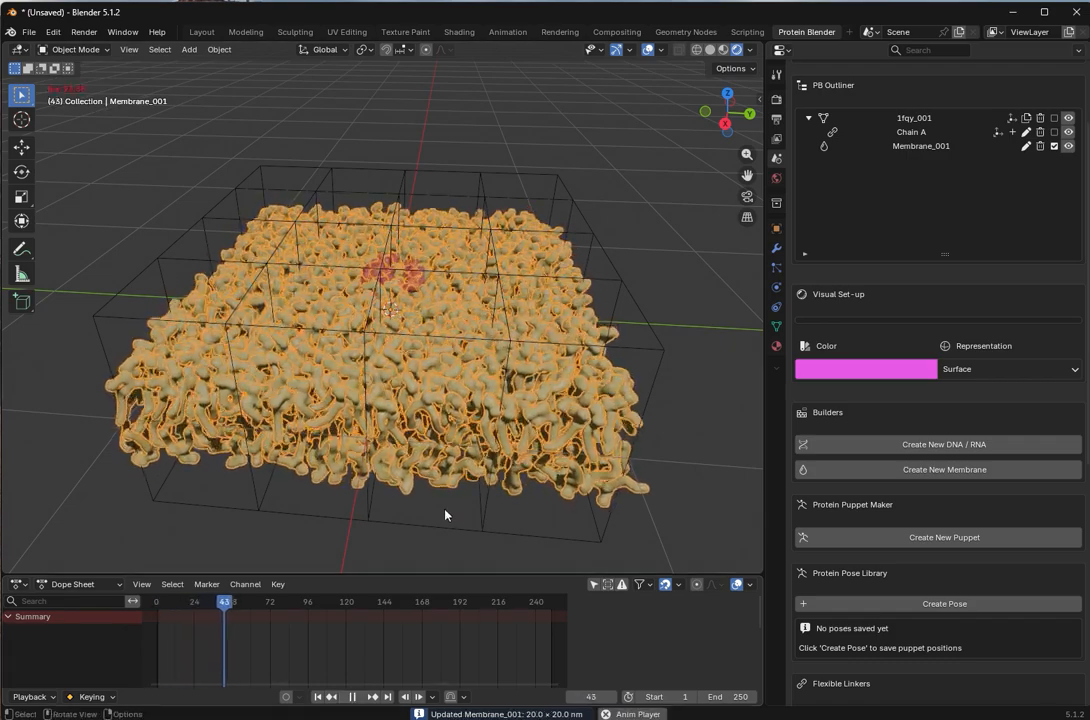
click(357, 697)
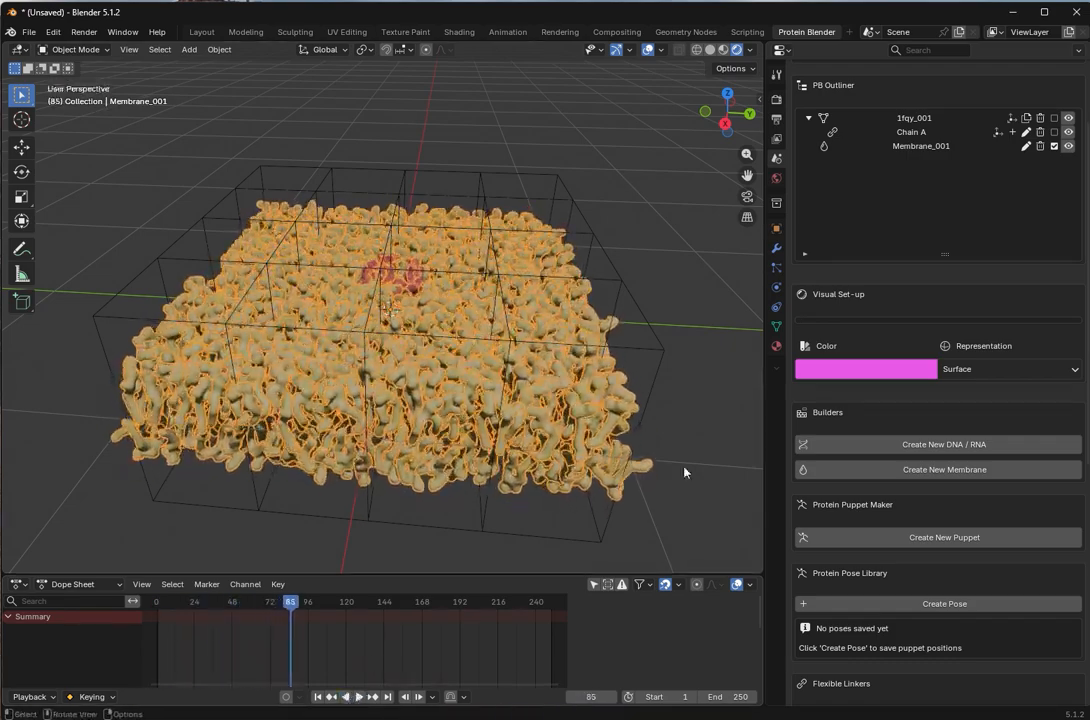
click(684, 471)
middle_drag(619, 443, 440, 606)
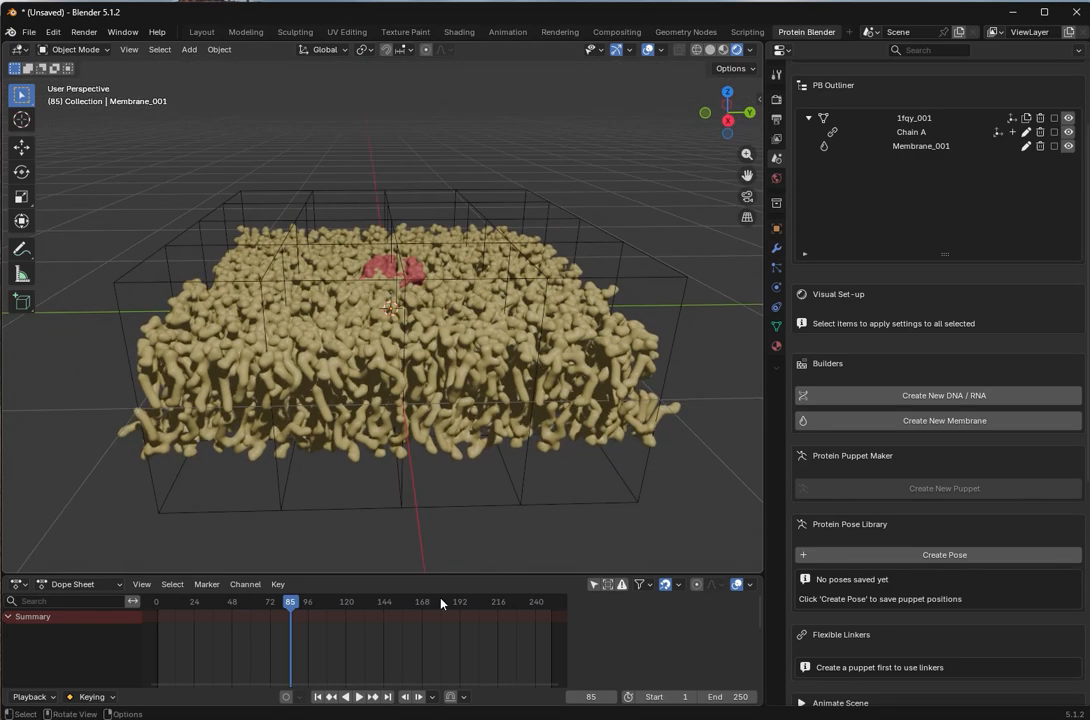
click(355, 697)
click(355, 697)
middle_drag(365, 300, 398, 306)
middle_drag(621, 357, 494, 426)
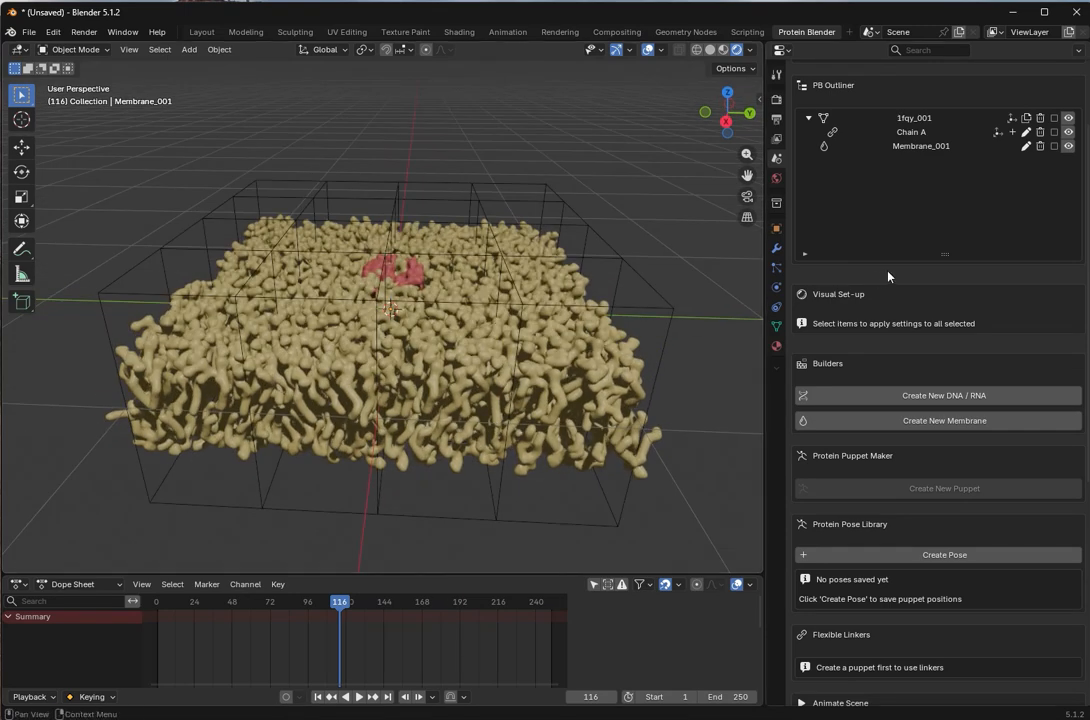
- Start editing the membrane's deformation lattice and close the membrane settings dialog
click(1025, 146)
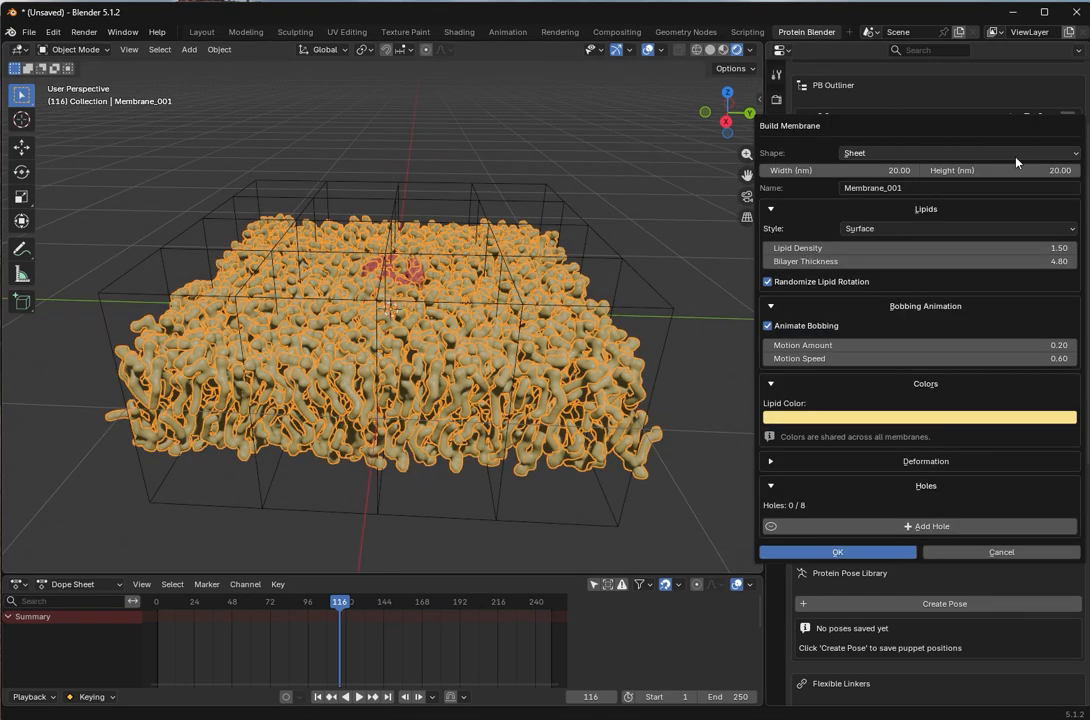
click(914, 463)
click(887, 482)
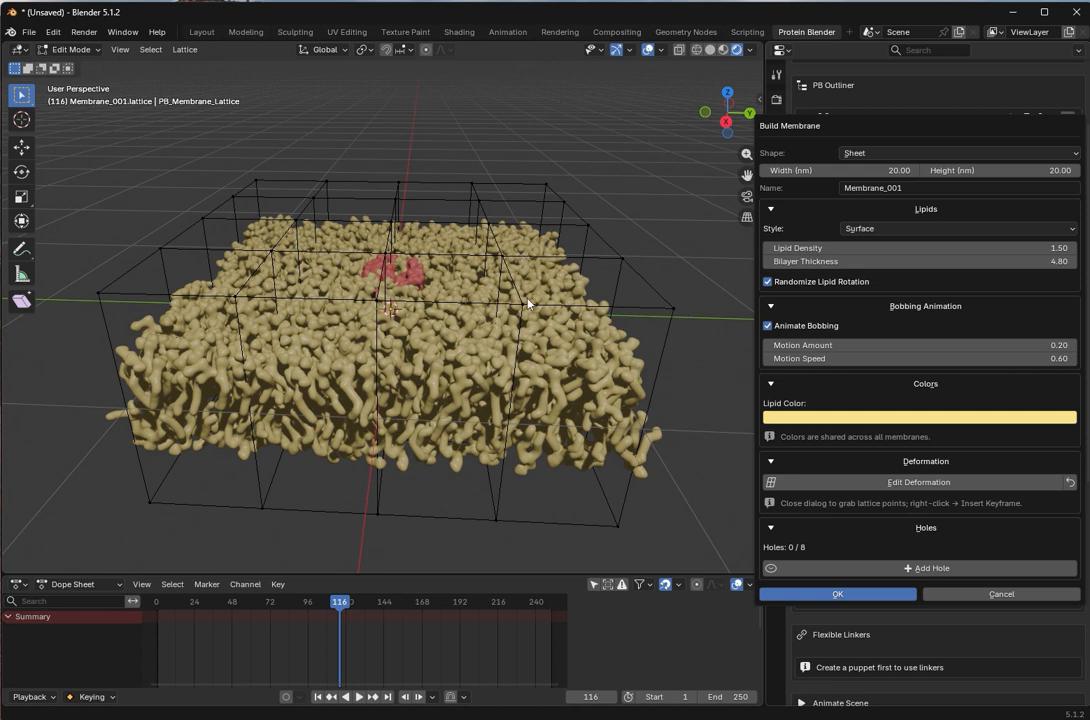
click(697, 232)
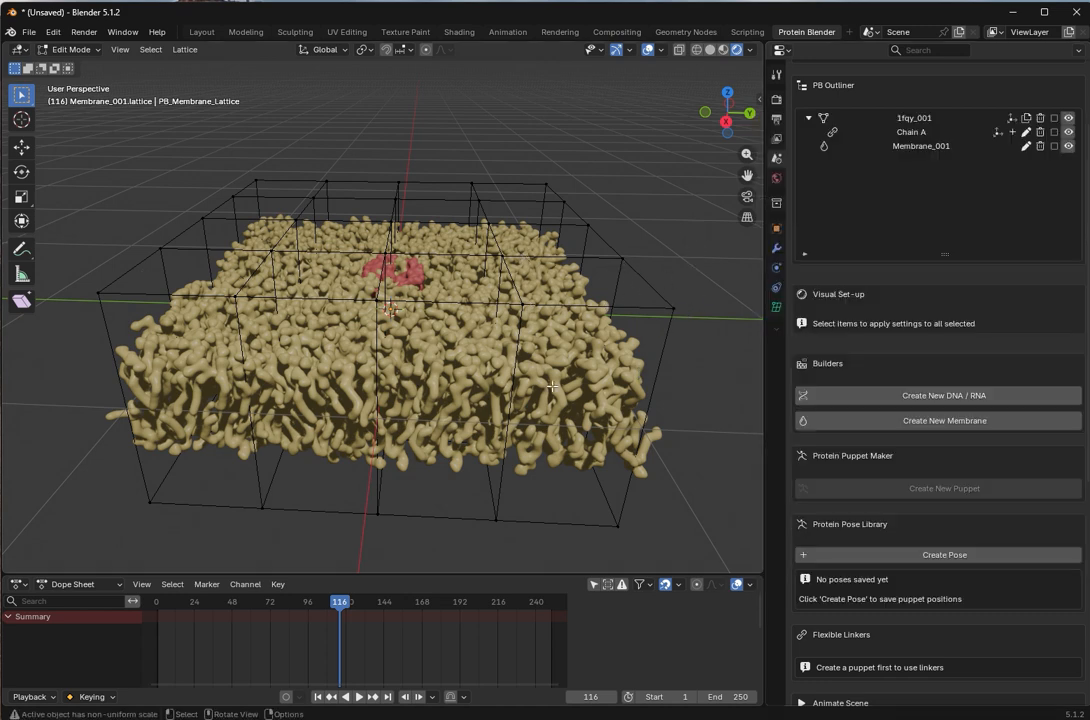
- Select the lattice points along the membrane's positive Y edge and move them down along Z
middle_drag(552, 385, 608, 348)
drag(672, 166, 502, 556)
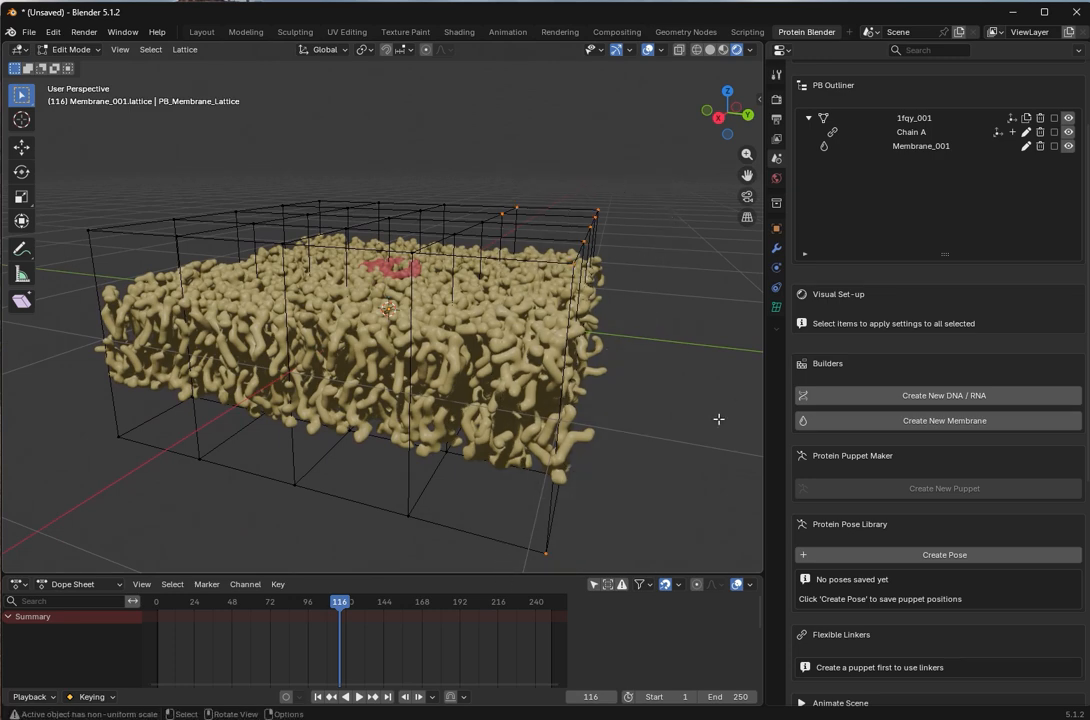
middle_drag(718, 419, 690, 320)
drag(667, 180, 538, 550)
click(22, 147)
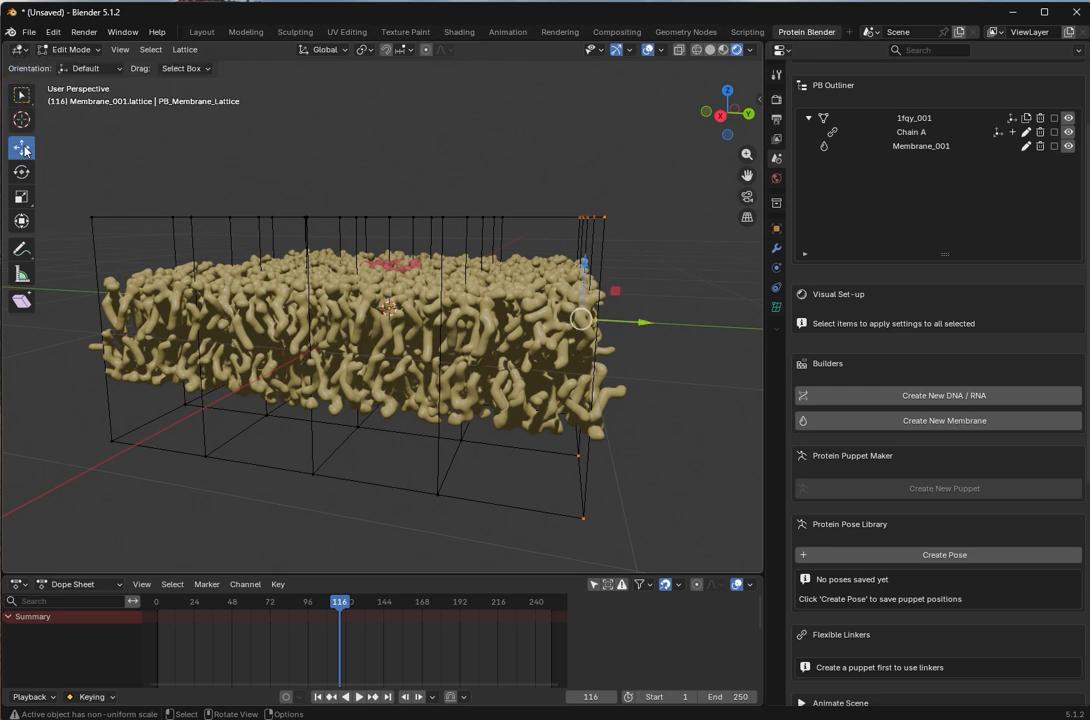
drag(585, 265, 583, 322)
- Move the lattice points along the membrane's negative Y edge down along Z and deselect them
middle_drag(583, 322, 127, 165)
drag(106, 120, 259, 495)
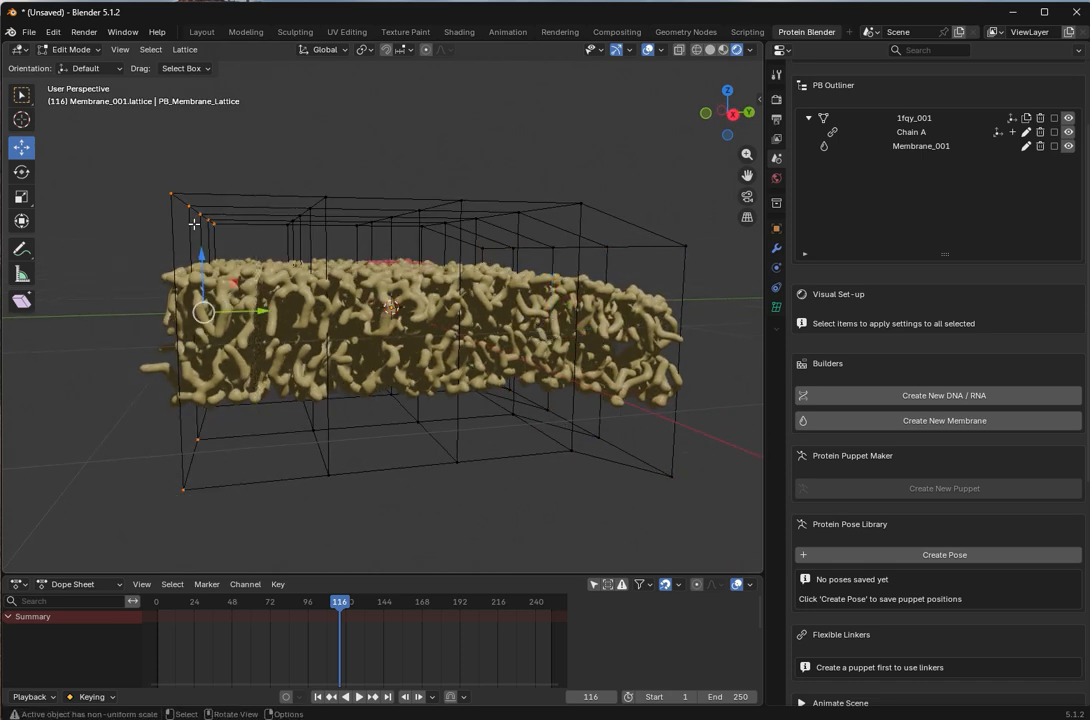
drag(201, 257, 203, 306)
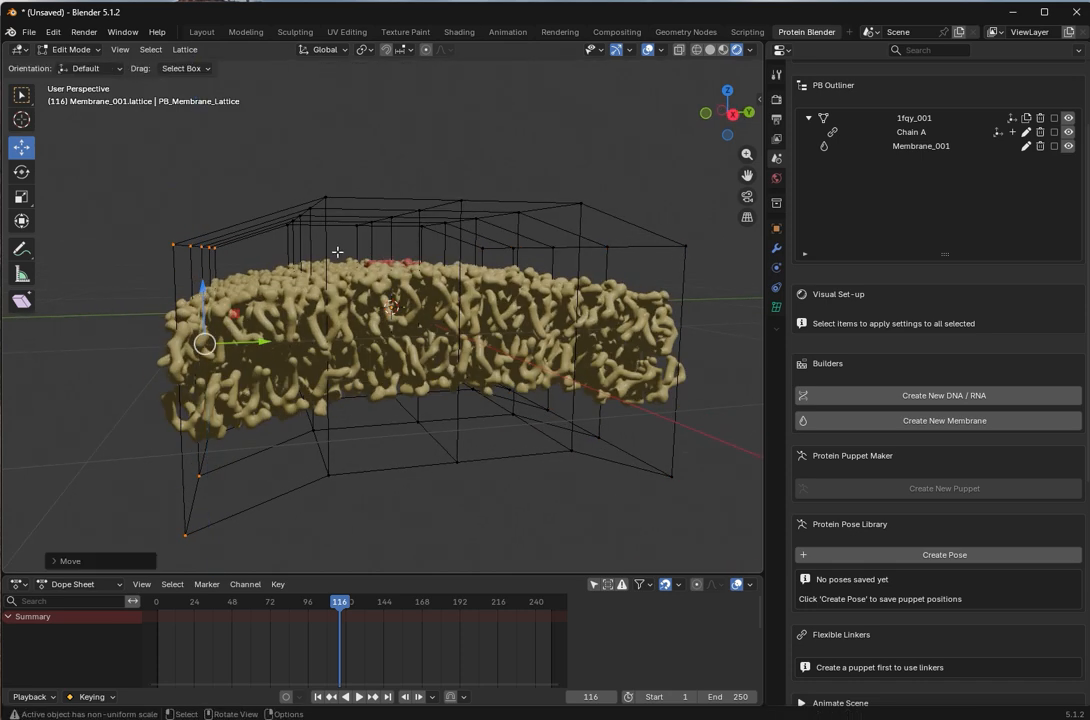
click(22, 94)
middle_drag(566, 208, 526, 262)
click(708, 188)
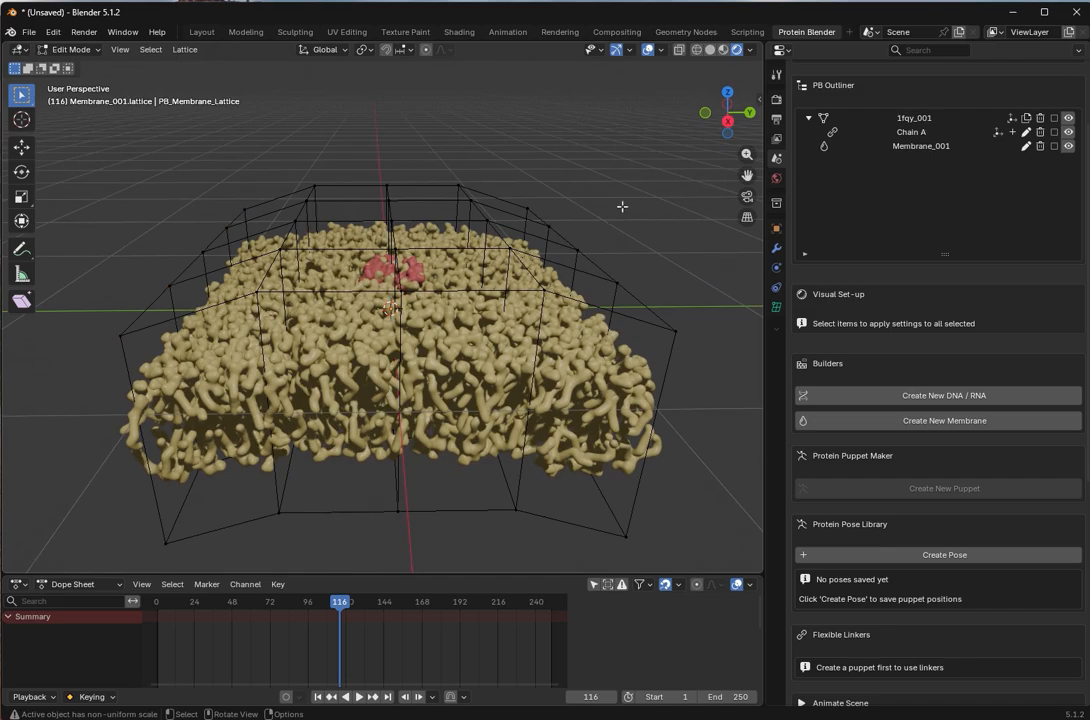
middle_drag(622, 207, 587, 226)
- Move the playhead to frame 36 and select the protein's Chain A
drag(300, 601, 213, 601)
middle_drag(360, 440, 407, 318)
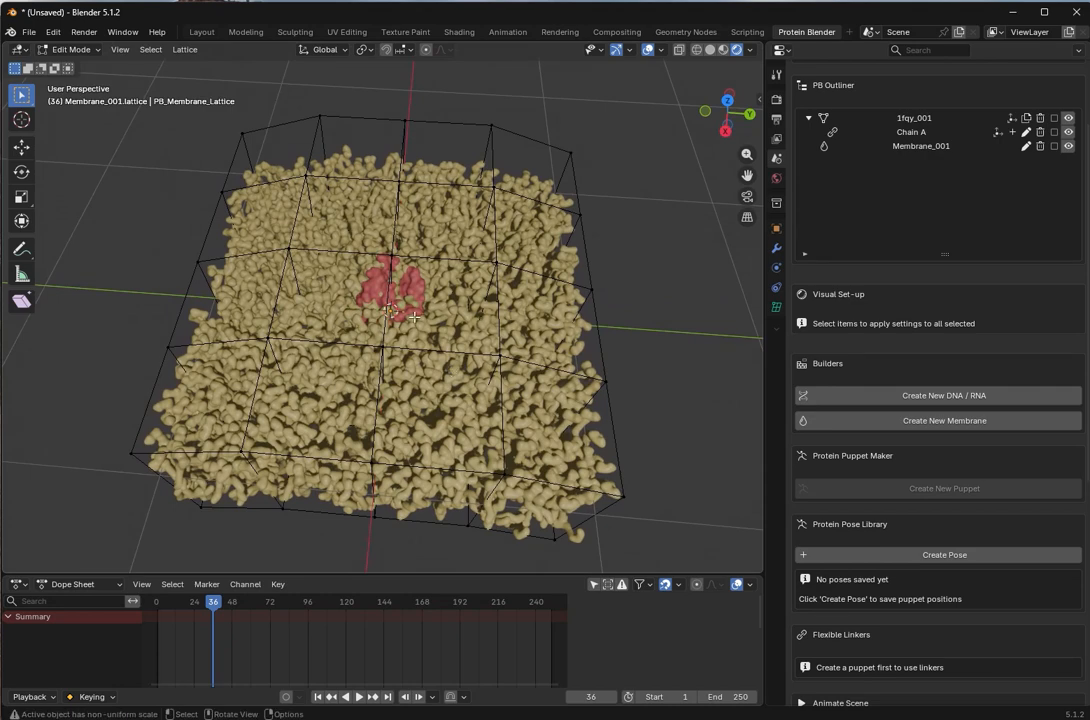
scroll(409, 314, up, 5)
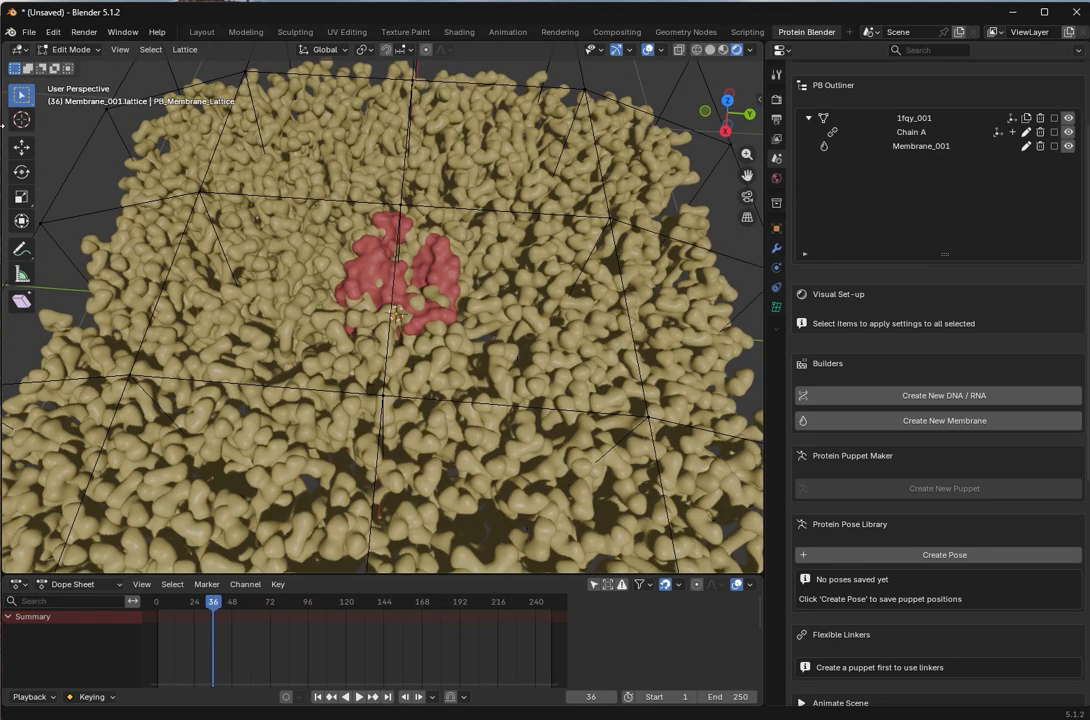
click(1031, 134)
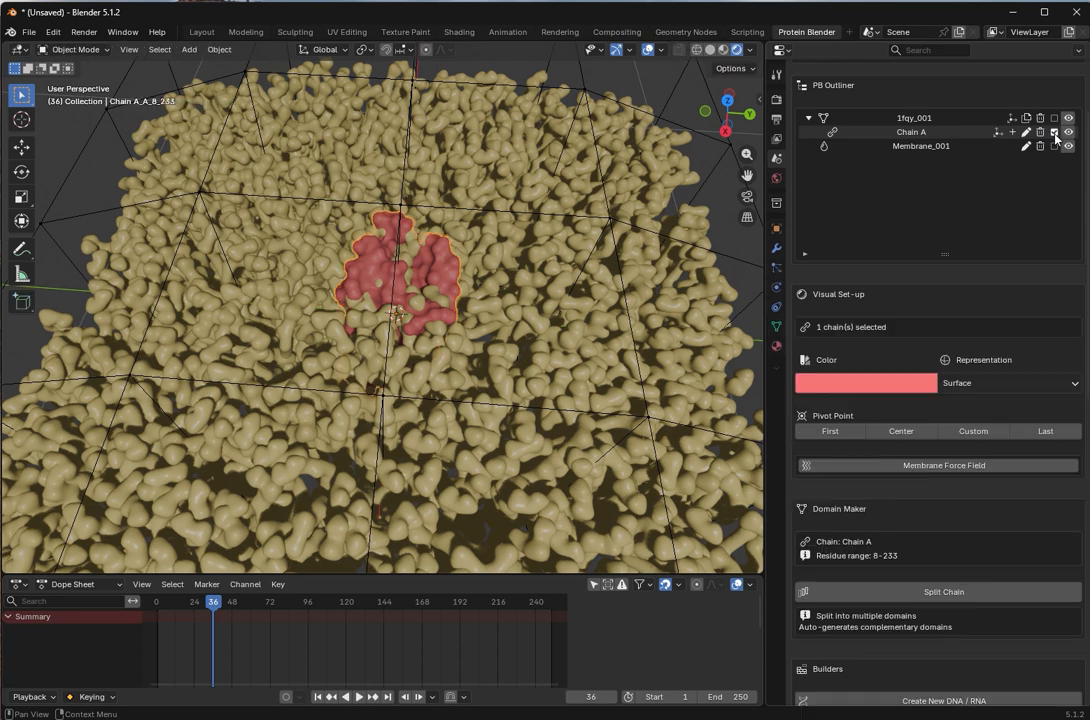
- Change Chain A's representation to Ribbon and set its color to blue #6C92F3FF
scroll(465, 284, up, 2)
middle_drag(465, 284, 428, 326)
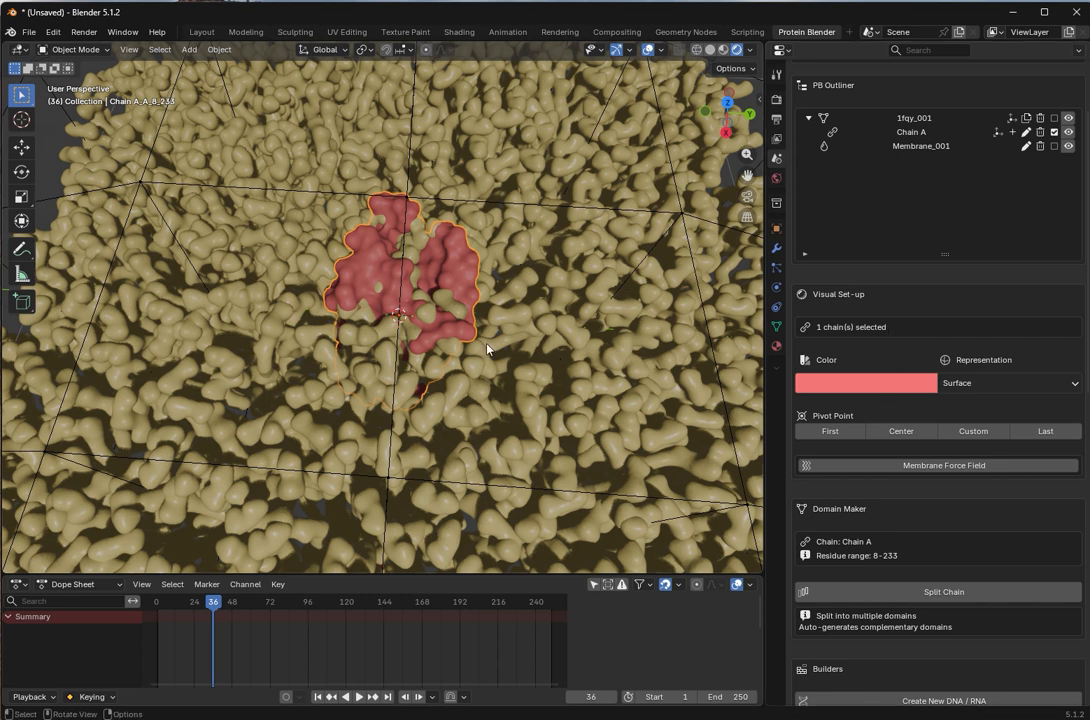
click(993, 384)
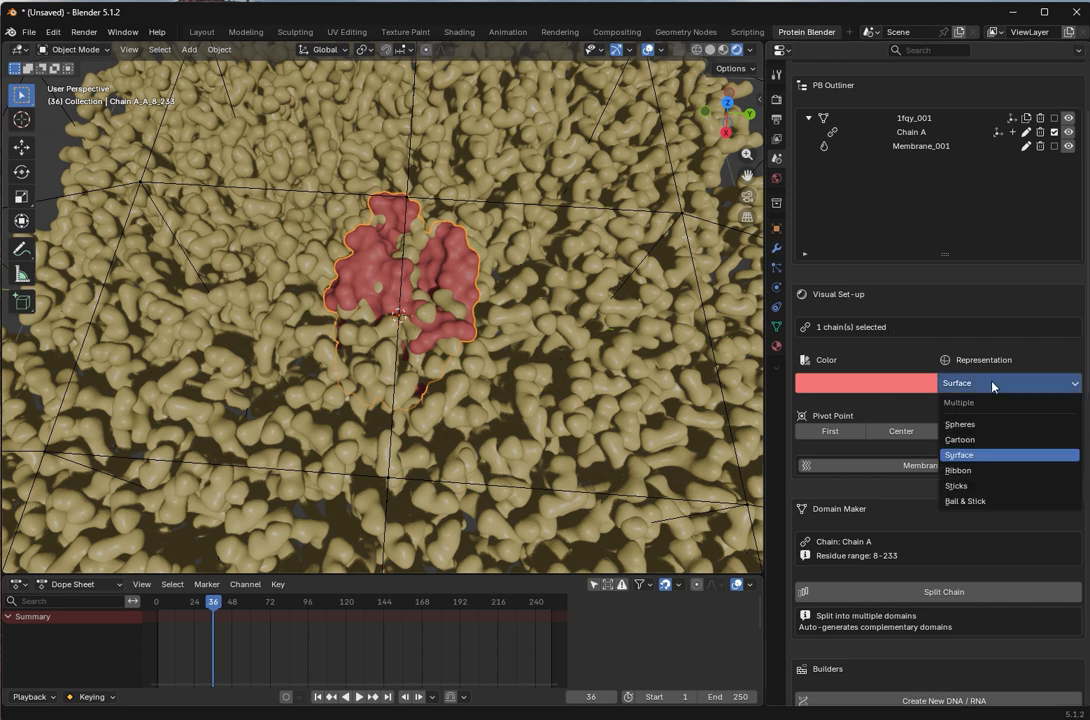
click(960, 471)
click(865, 380)
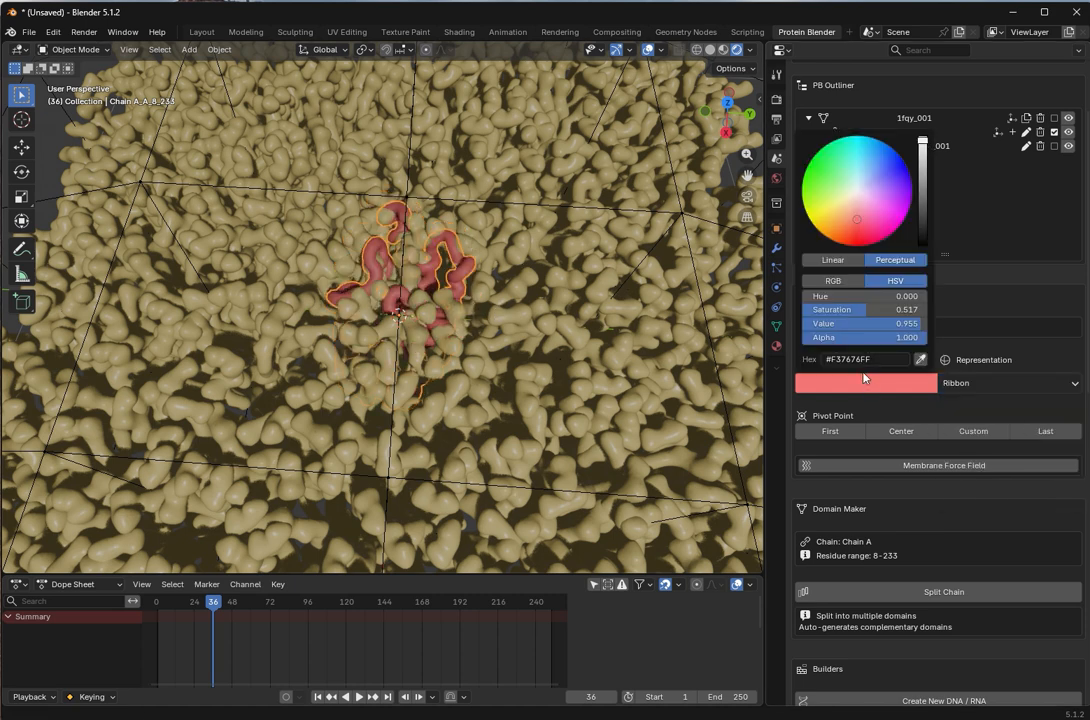
drag(878, 190, 877, 168)
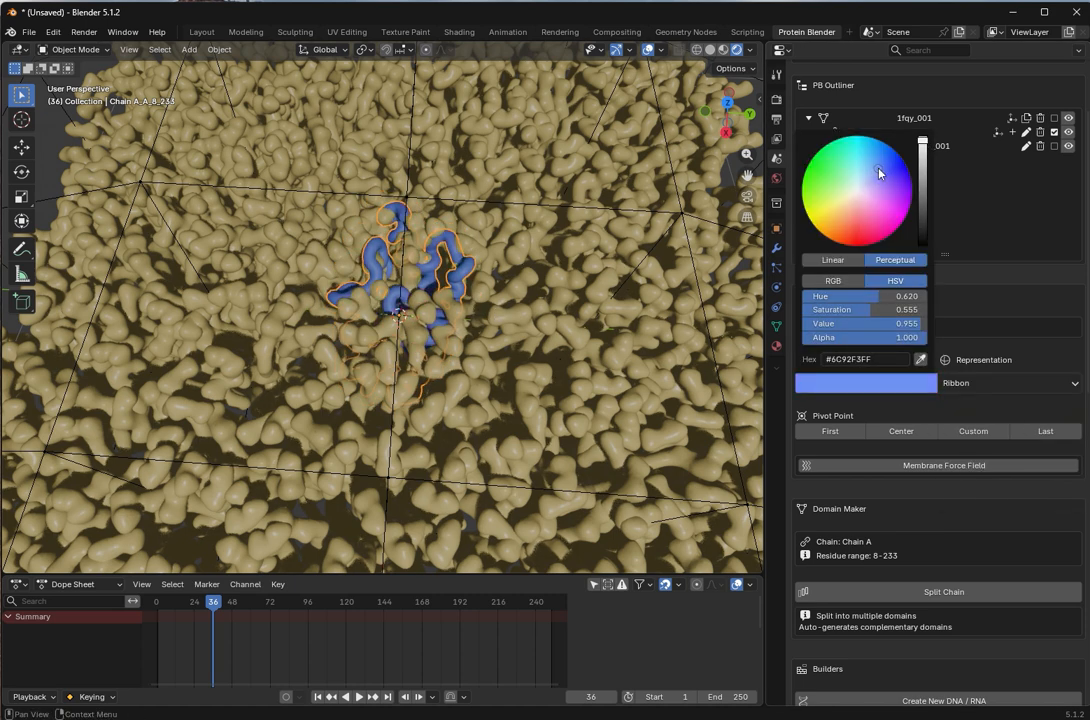
- Add a hole to Membrane_001 around the protein through the membrane settings
scroll(543, 303, down, 3)
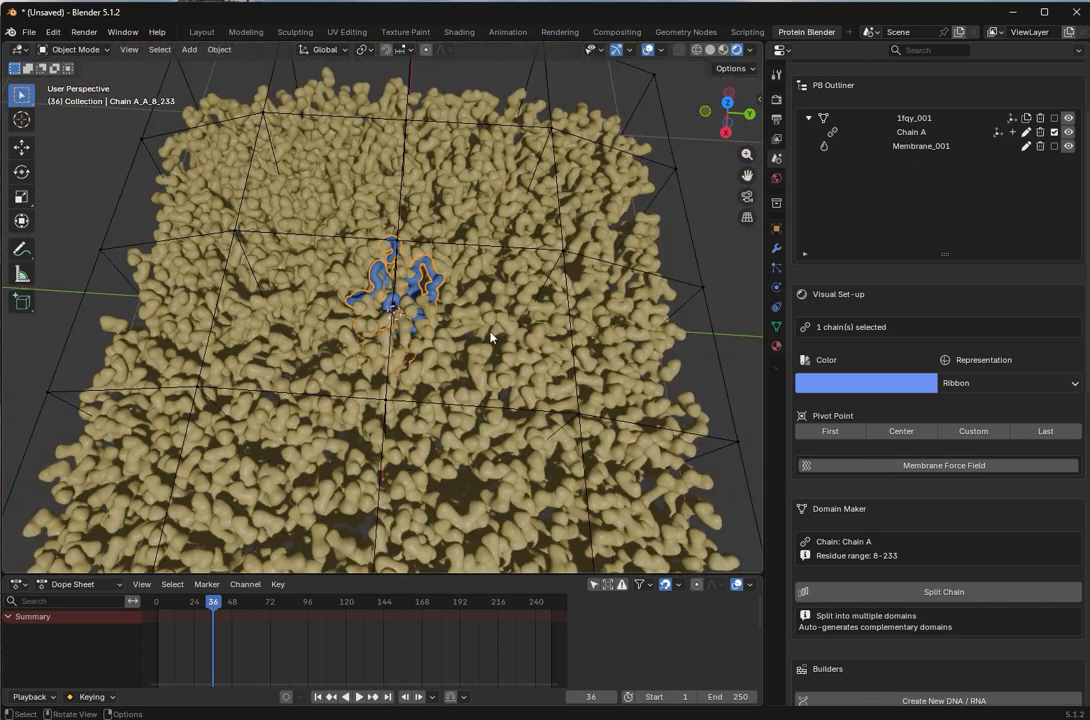
middle_drag(492, 337, 520, 370)
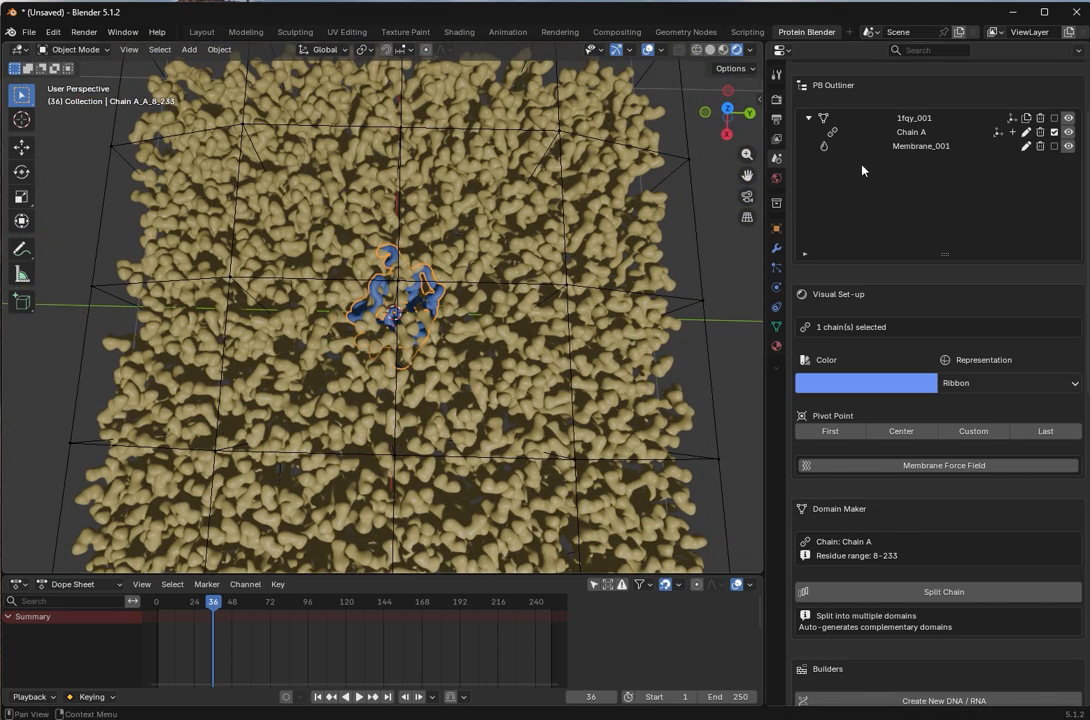
click(1026, 146)
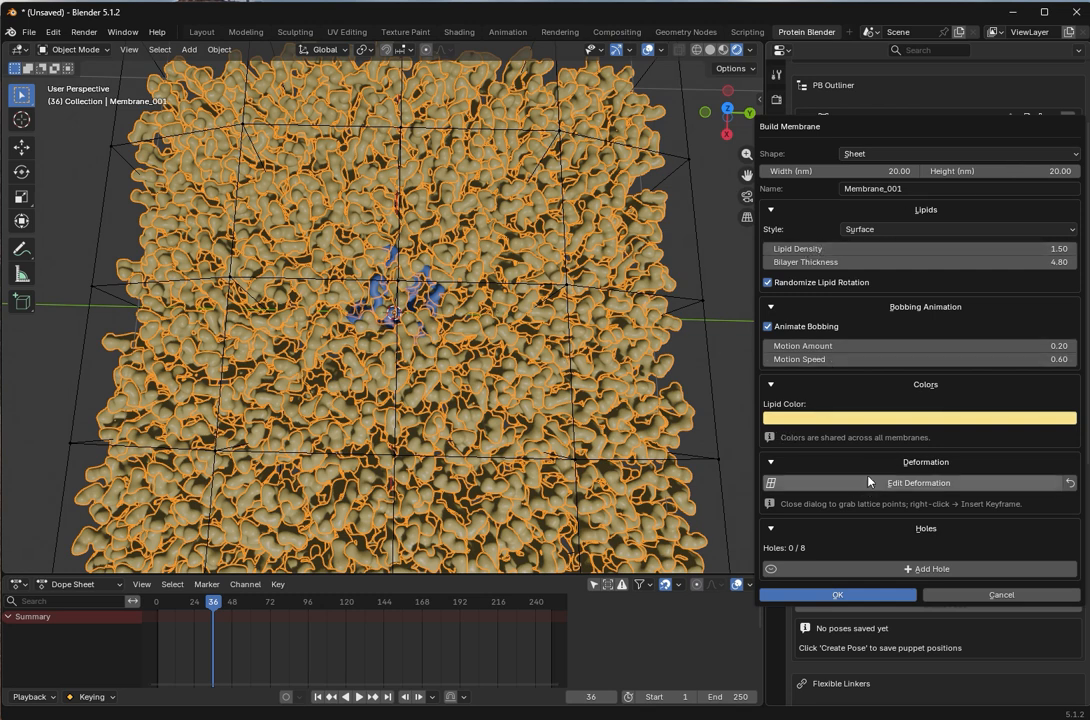
click(885, 569)
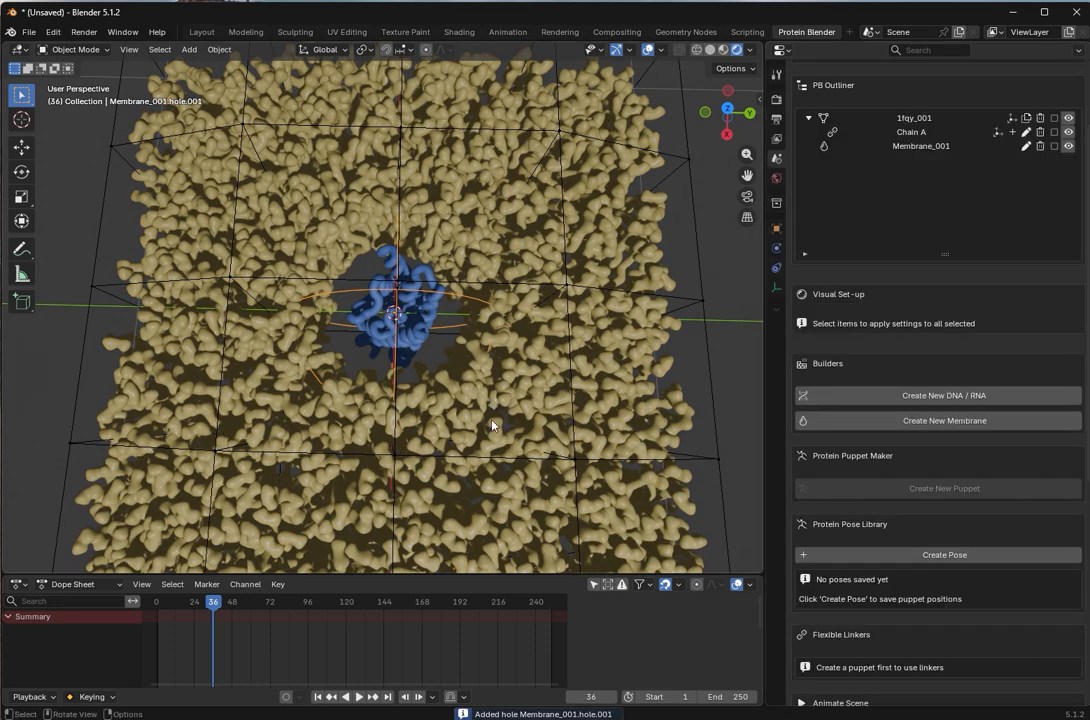
- Reduce the radius of the hole in Membrane_001 to 0.280 and confirm the membrane settings
middle_drag(487, 426, 389, 353)
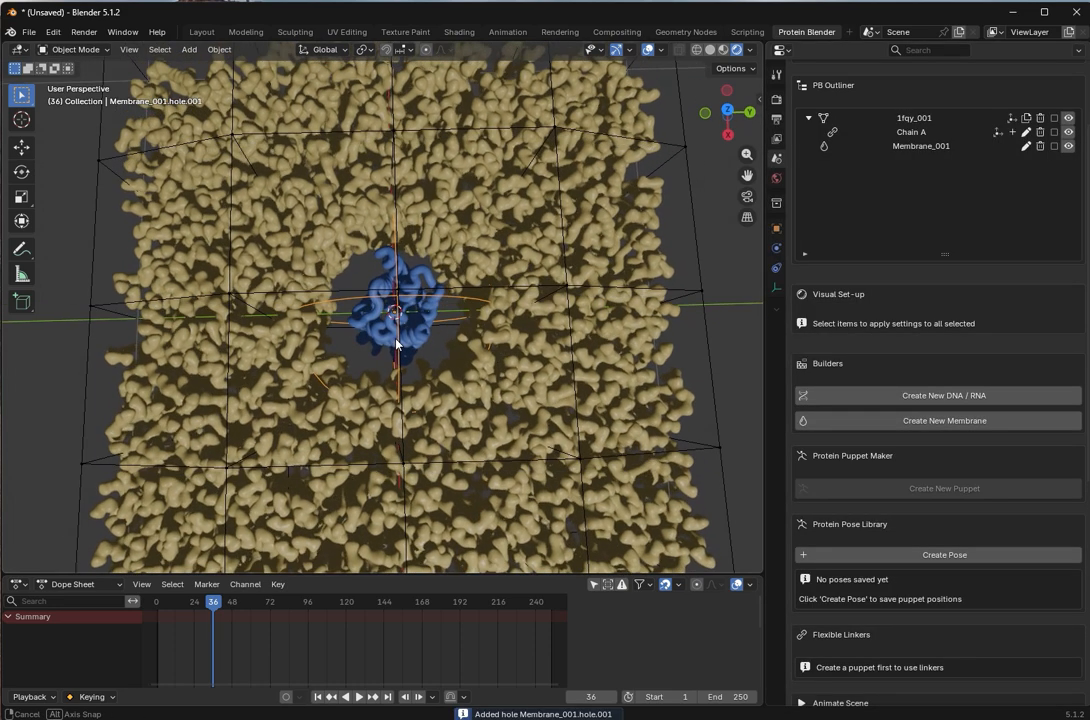
click(1027, 146)
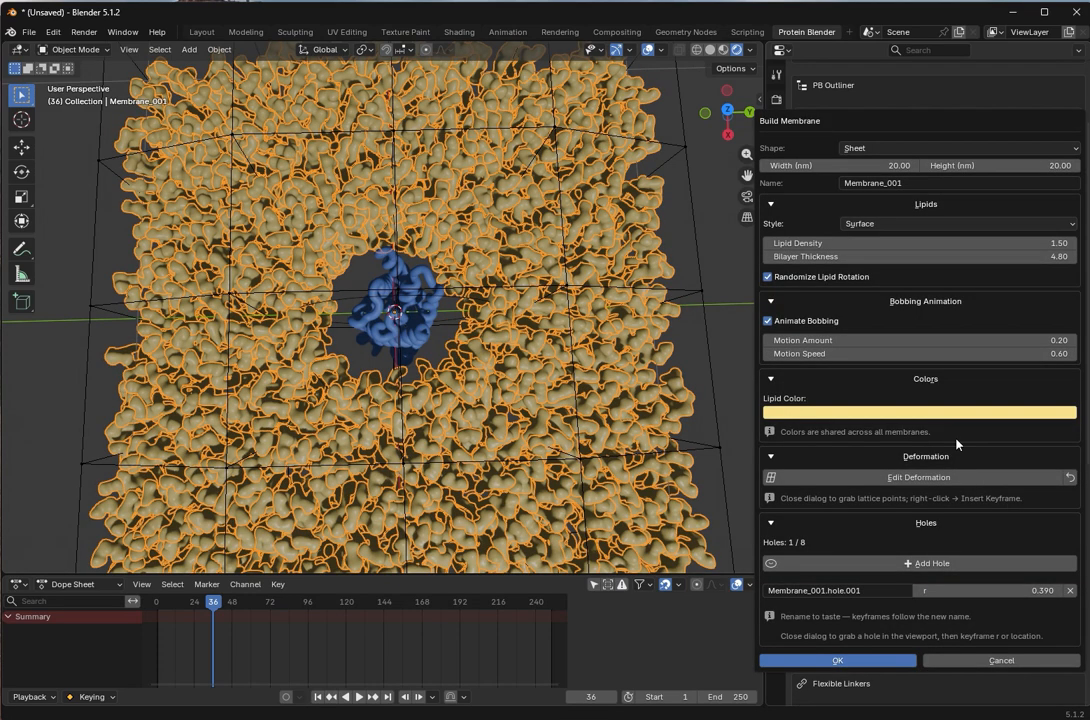
drag(990, 590, 948, 590)
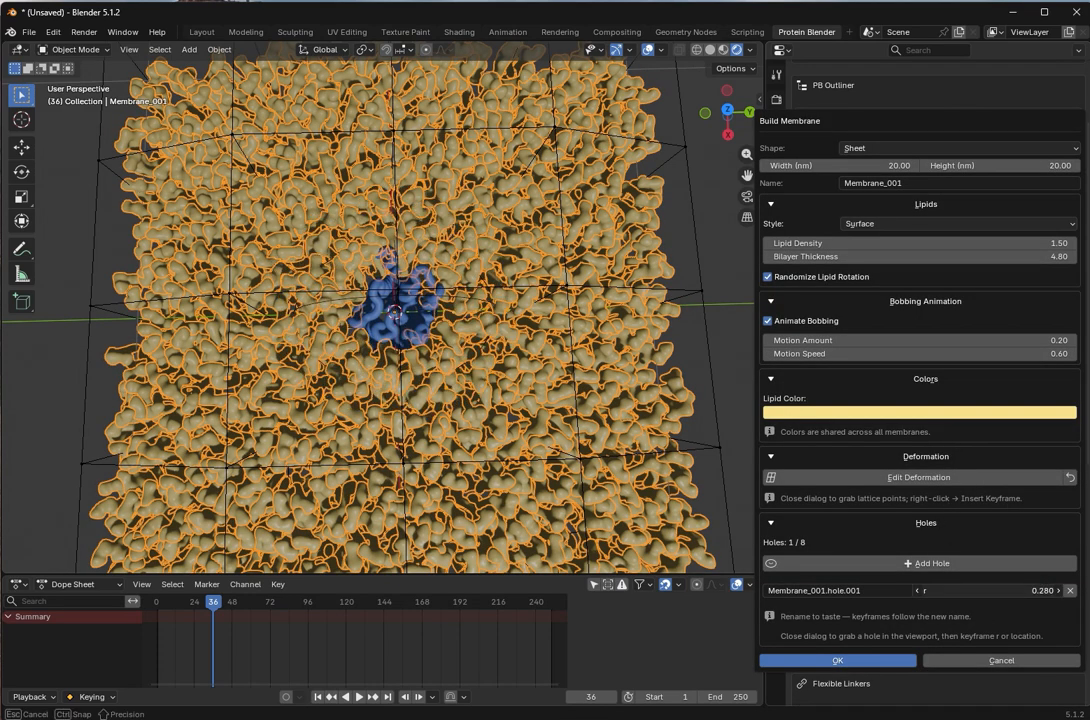
click(838, 660)
- Scrub the timeline back to frame 0 and examine how the lipids move around the protein's hole
middle_drag(493, 377, 497, 316)
click(669, 187)
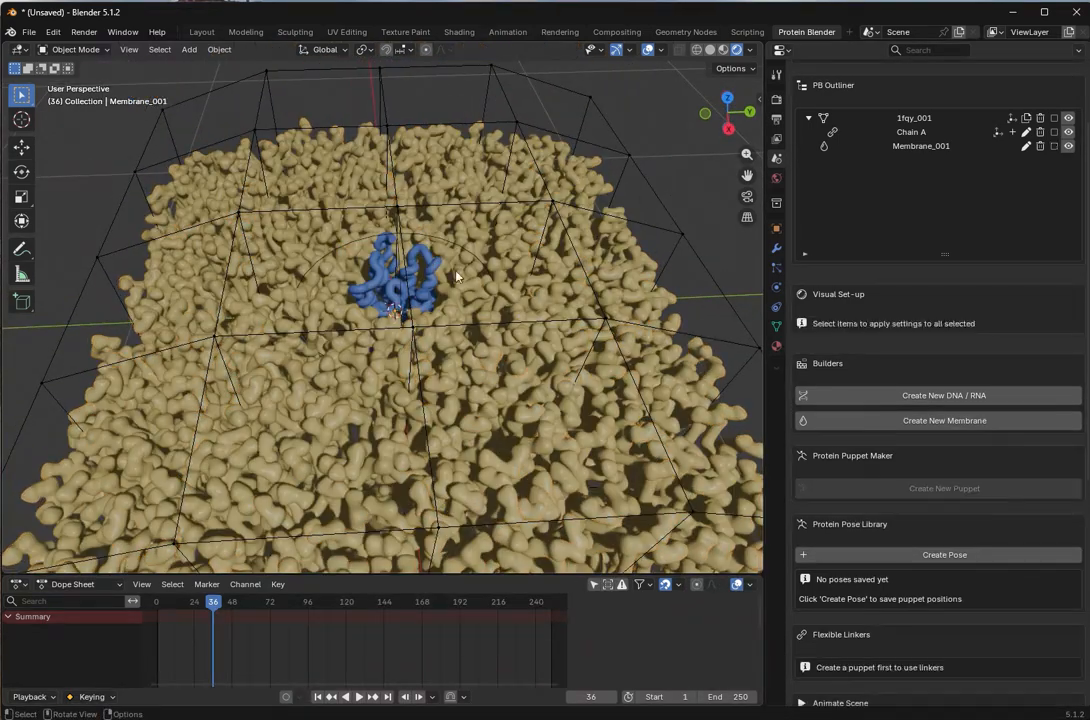
middle_drag(456, 276, 428, 530)
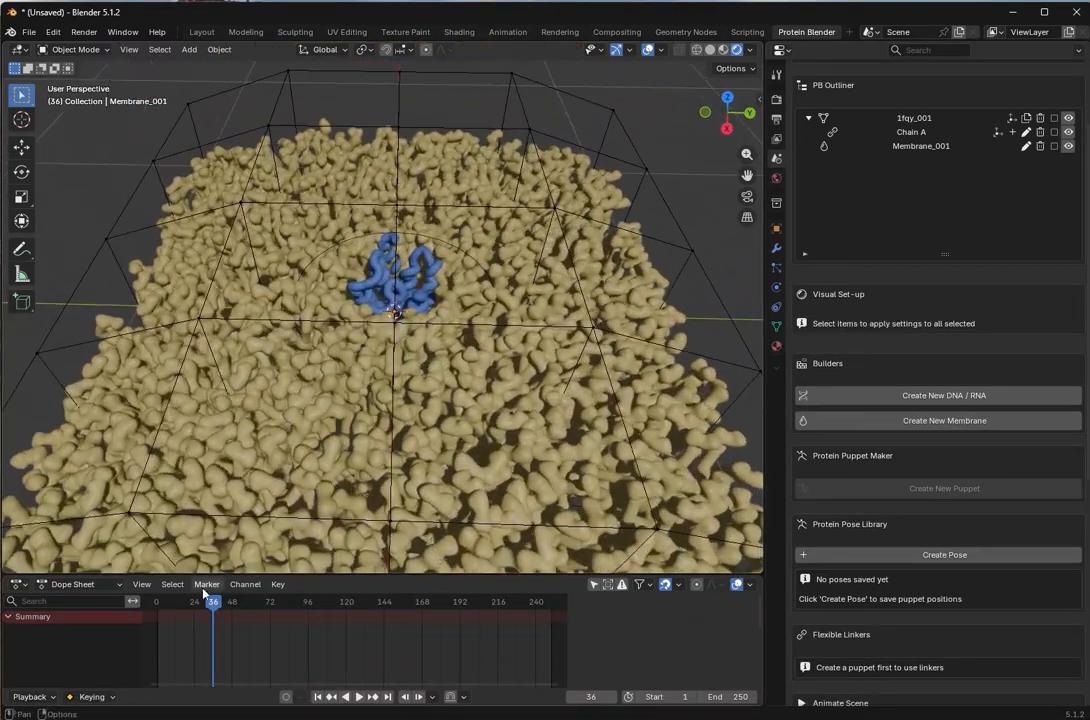
mouse_move(204, 600)
mouse_down()
mouse_move(153, 601)
mouse_move(241, 601)
mouse_move(204, 604)
mouse_up()
middle_drag(308, 445, 326, 503)
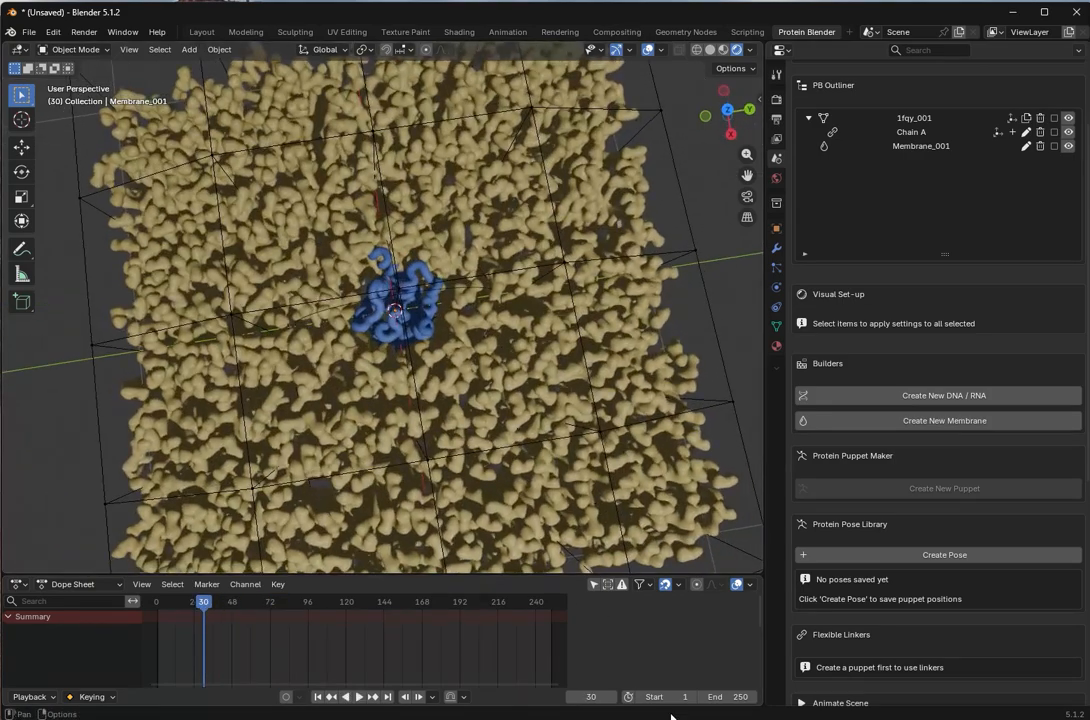
drag(205, 603, 155, 602)
middle_drag(287, 496, 250, 452)
mouse_move(175, 602)
mouse_down()
mouse_move(243, 603)
mouse_move(156, 602)
mouse_up()
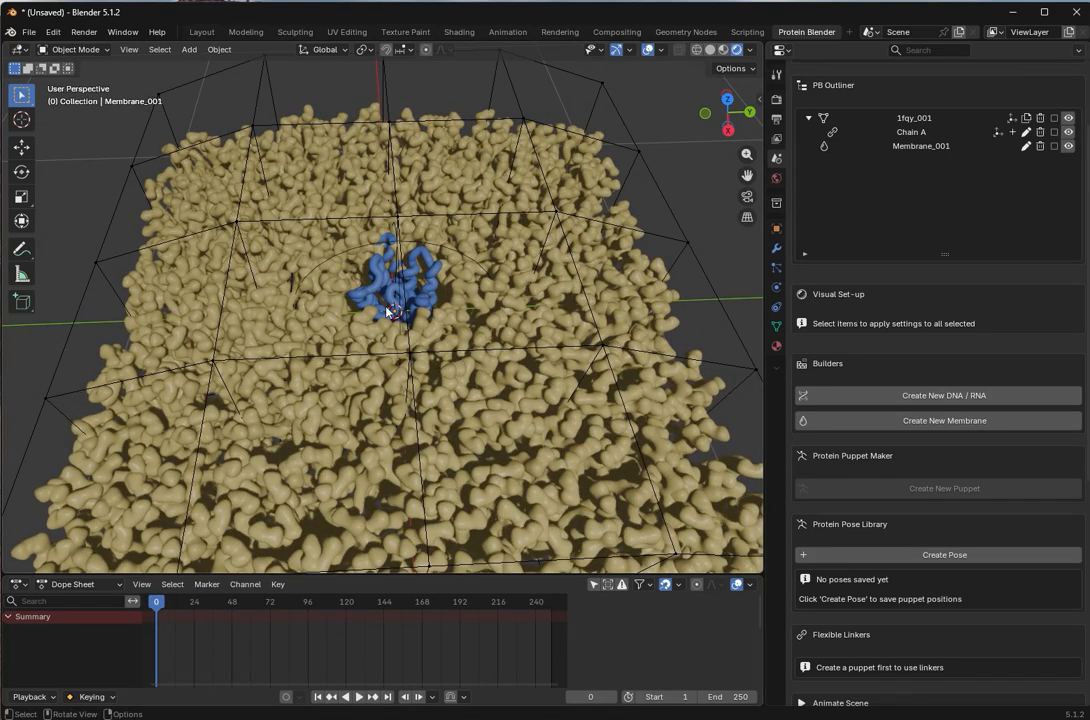
- Create a new puppet from Chain A and name it aquaporin
middle_drag(392, 311, 401, 344)
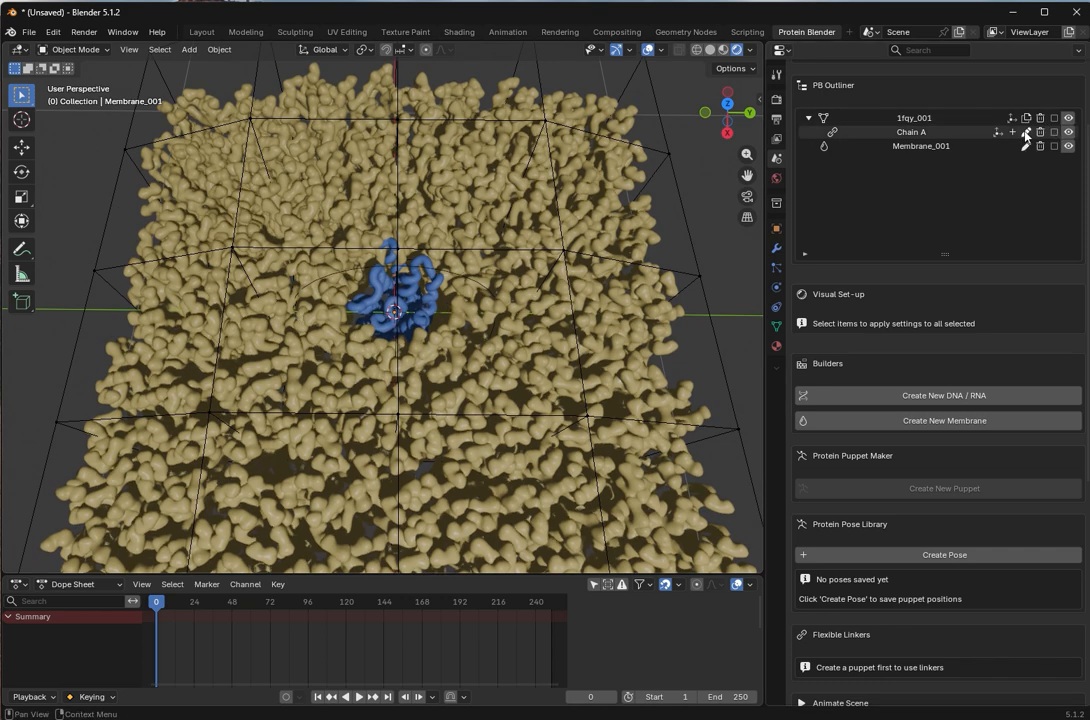
click(1054, 132)
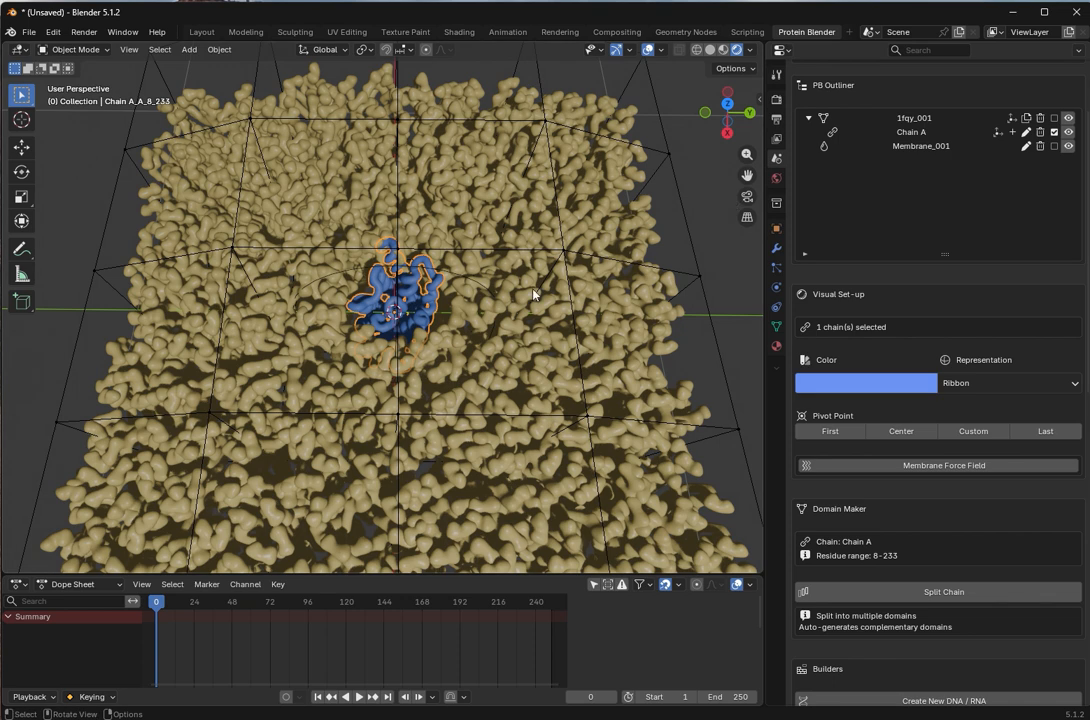
scroll(868, 480, down, 8)
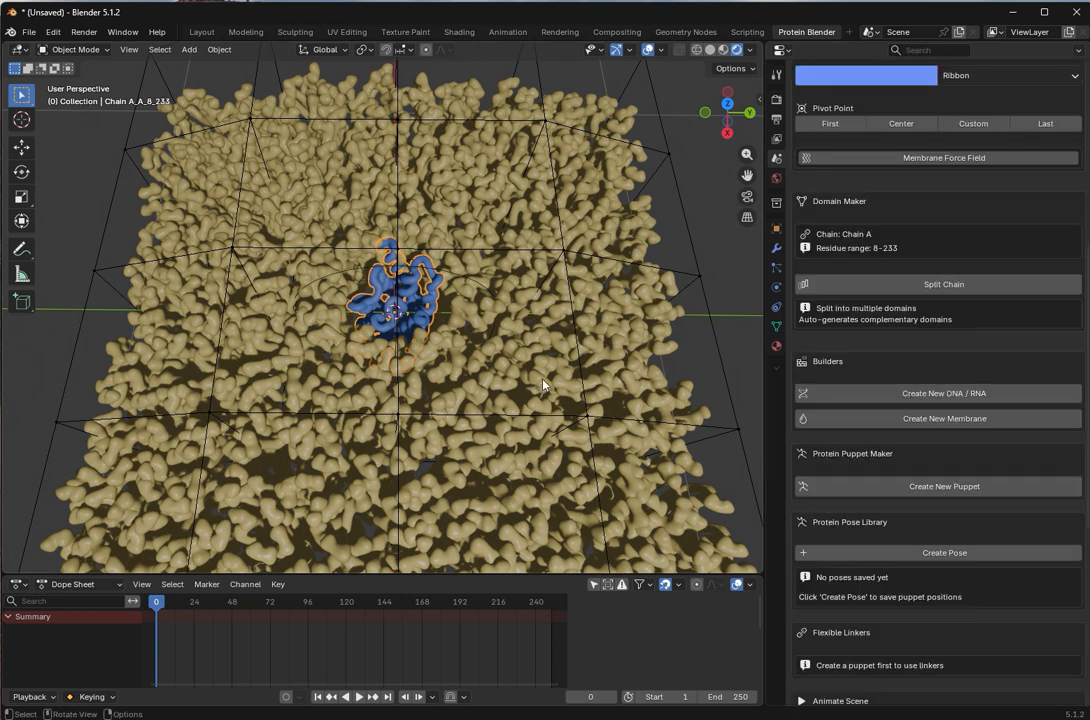
click(950, 487)
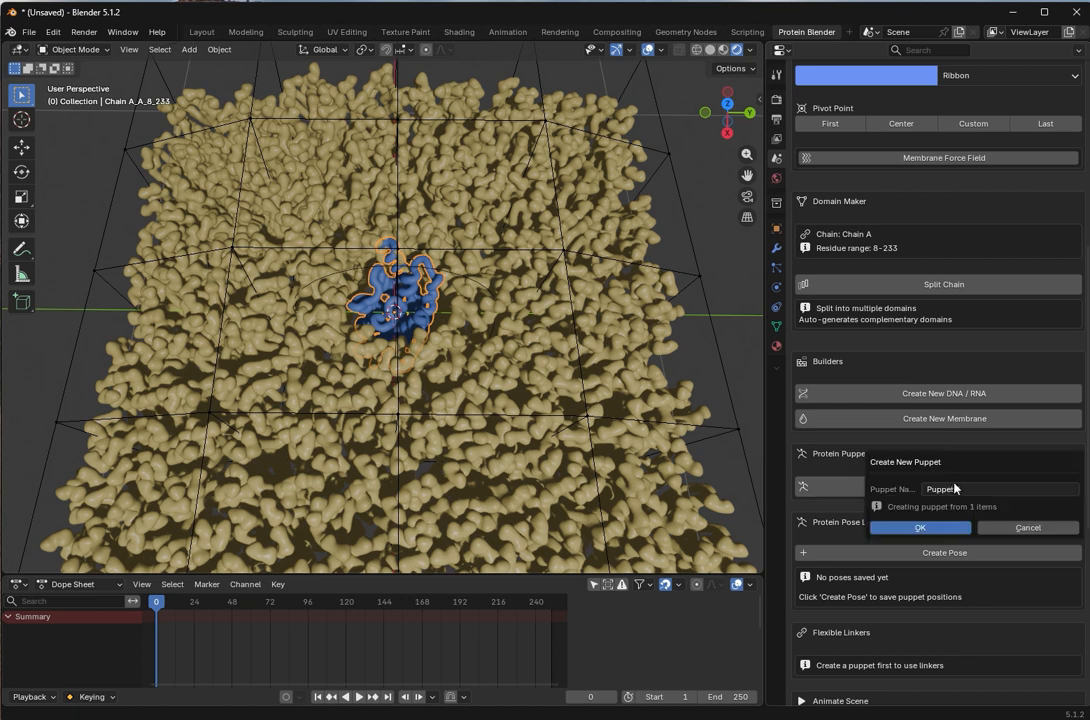
click(953, 488)
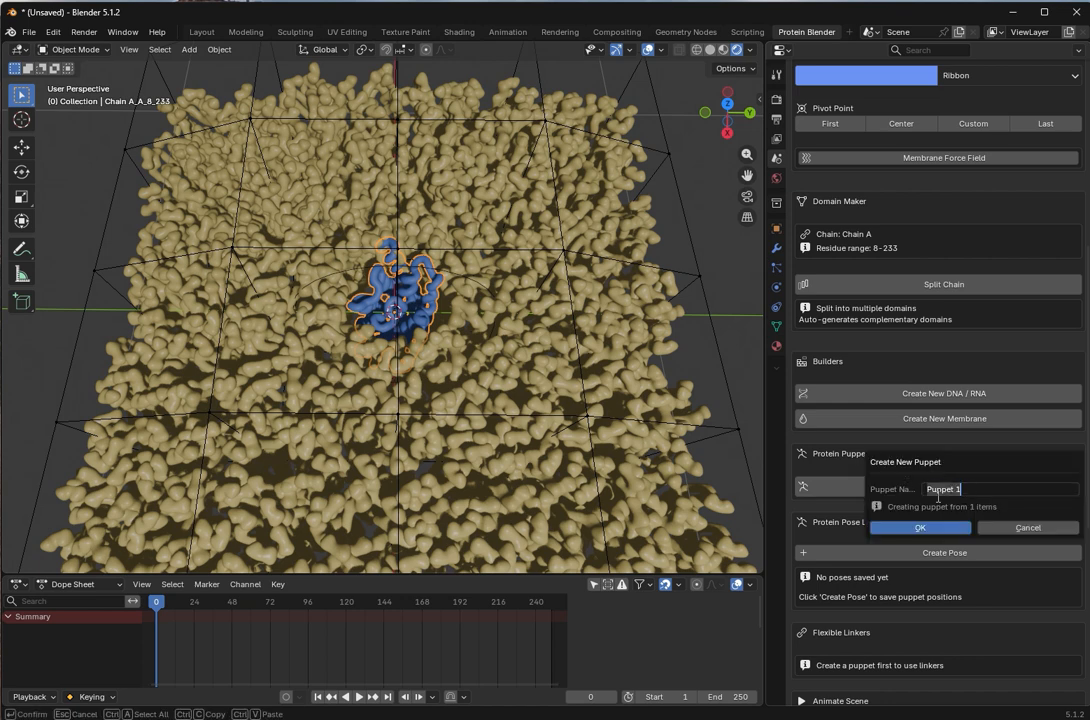
click(938, 490)
key(ctrl+a)
text(P)
click(921, 528)
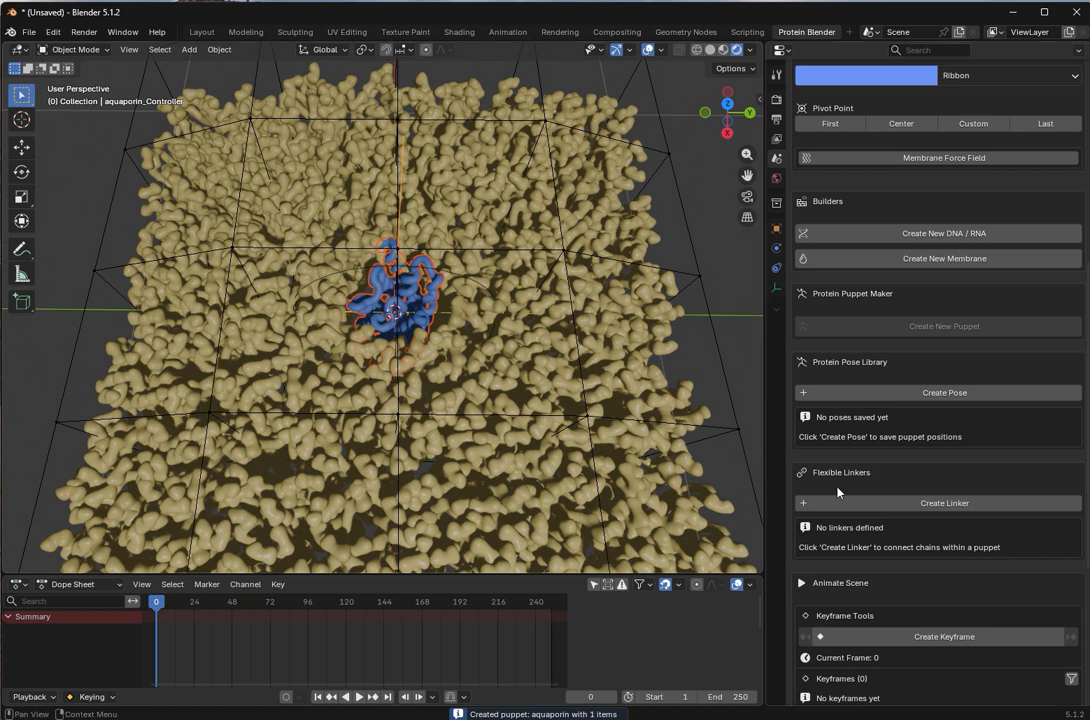
- Move Chain A out of the membrane hole along negative X and about -0.098 m along Y
scroll(921, 548, down, 3)
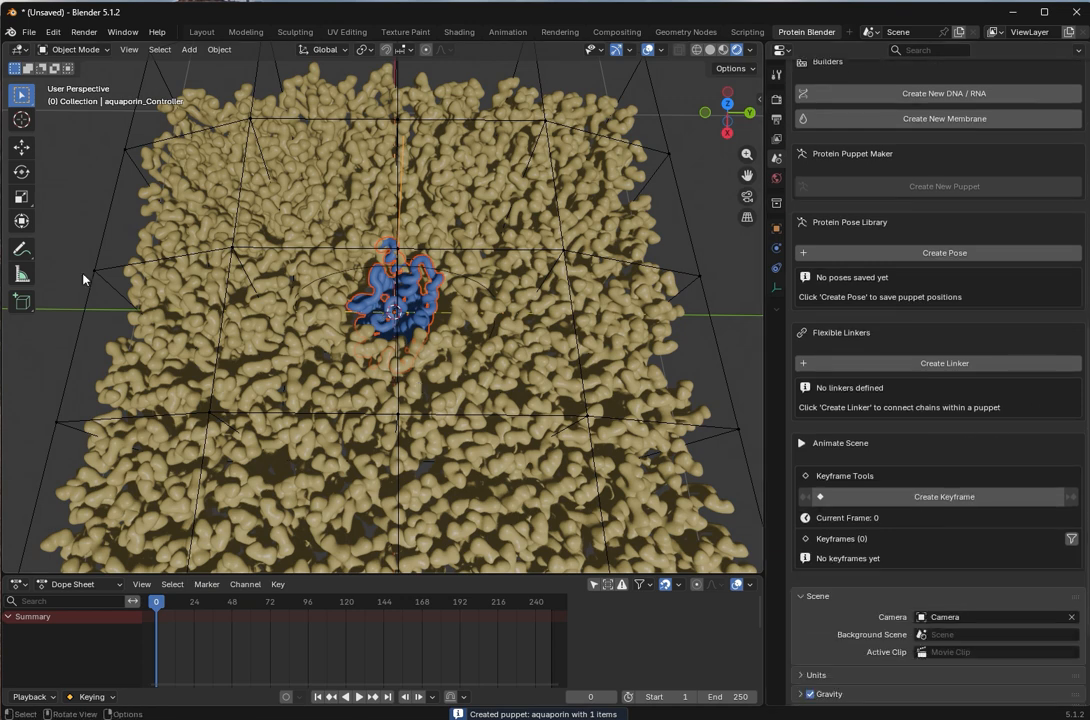
click(366, 300)
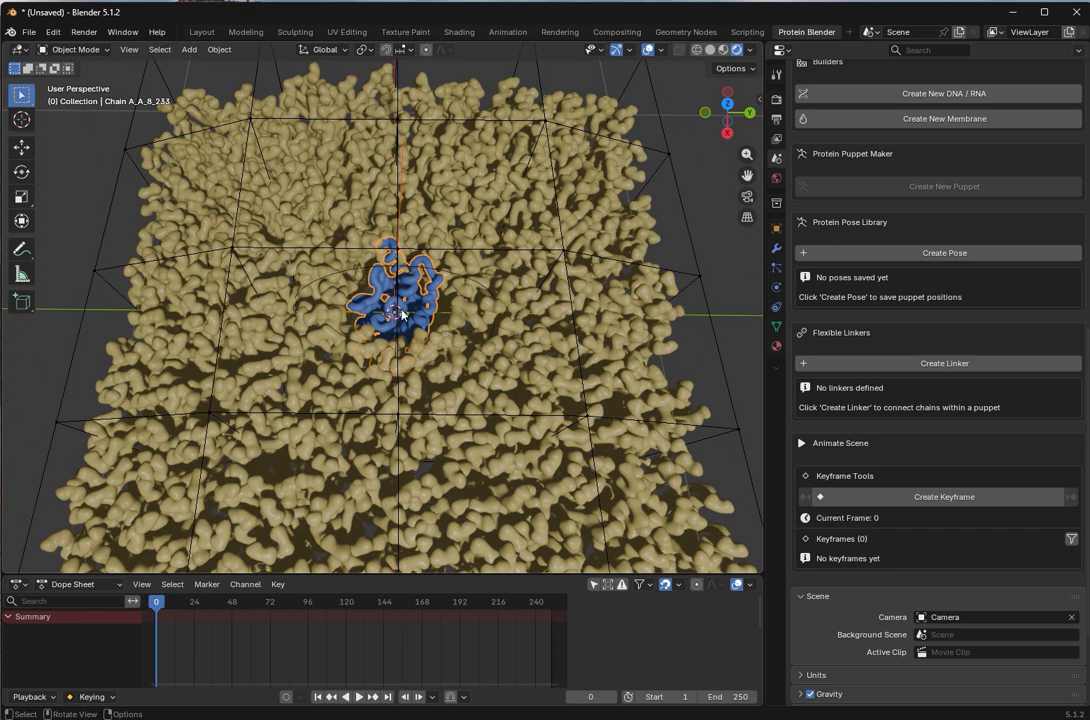
middle_drag(402, 314, 264, 290)
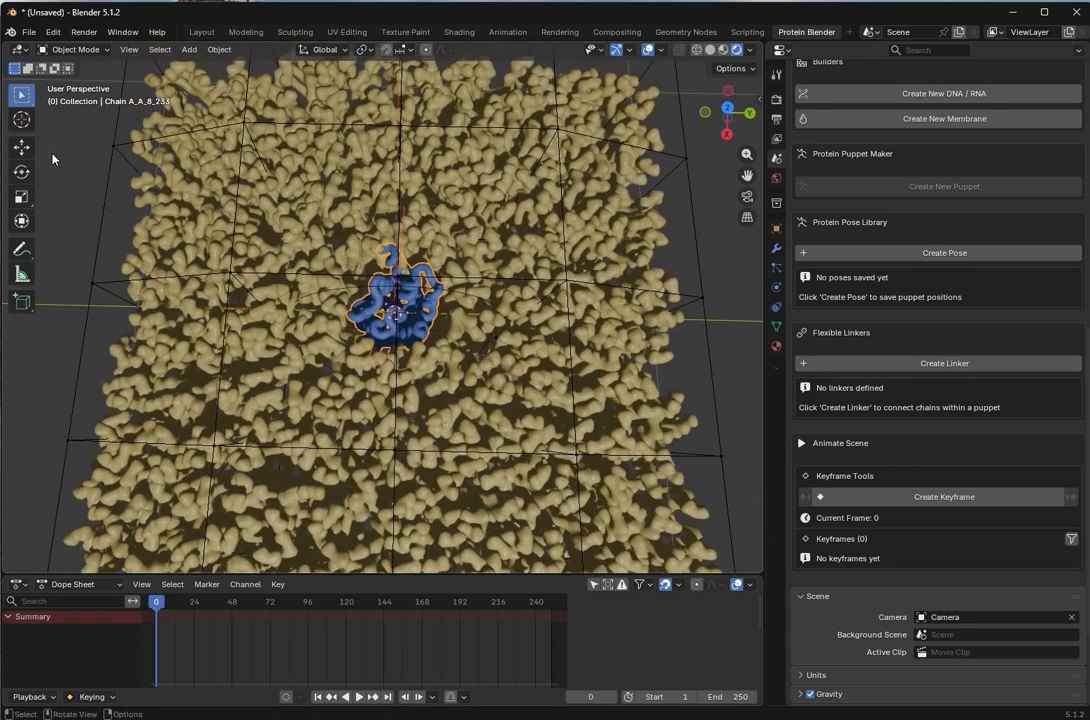
click(21, 147)
mouse_move(447, 311)
mouse_down()
mouse_move(348, 309)
mouse_move(430, 311)
mouse_up()
drag(385, 368, 418, 203)
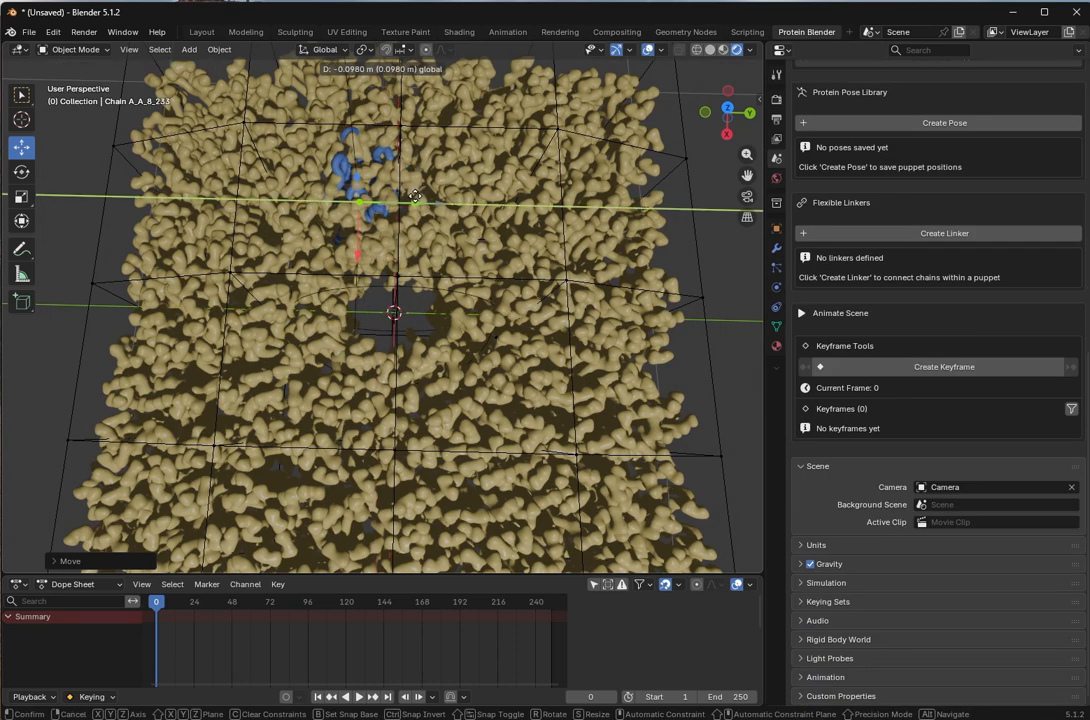
- Create a keyframe at frame 1 for the aquaporin puppet only
click(912, 512)
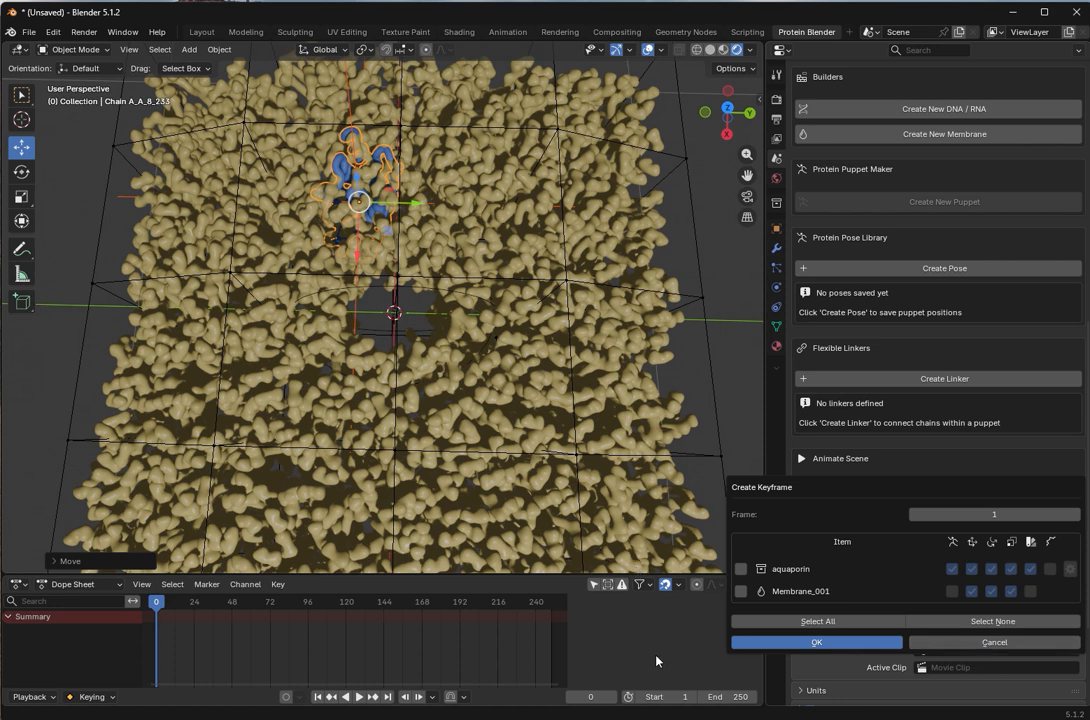
click(740, 569)
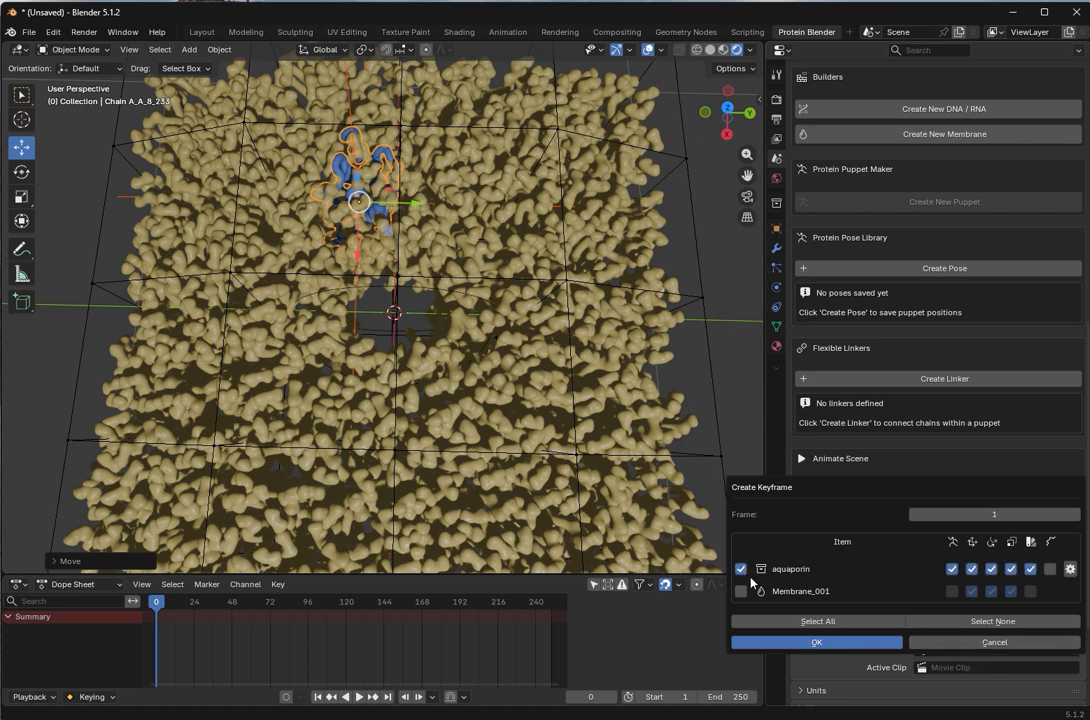
click(774, 643)
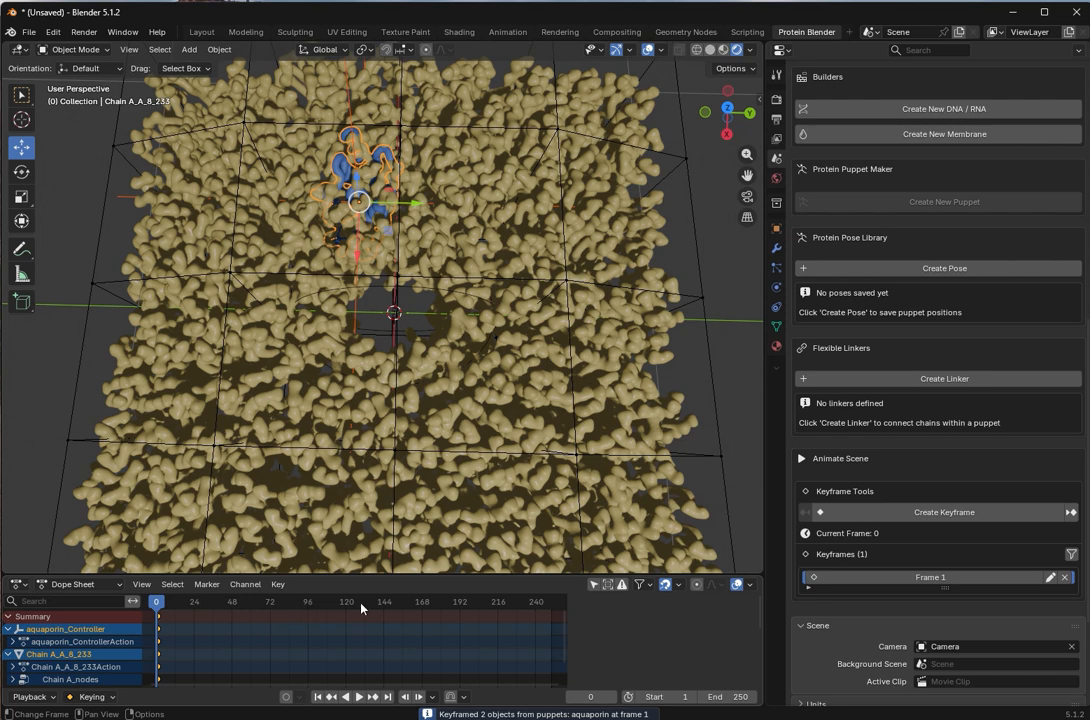
- Go to frame 120 and move Chain A past the hole along positive X, shifting it along positive Y too
drag(361, 604, 346, 610)
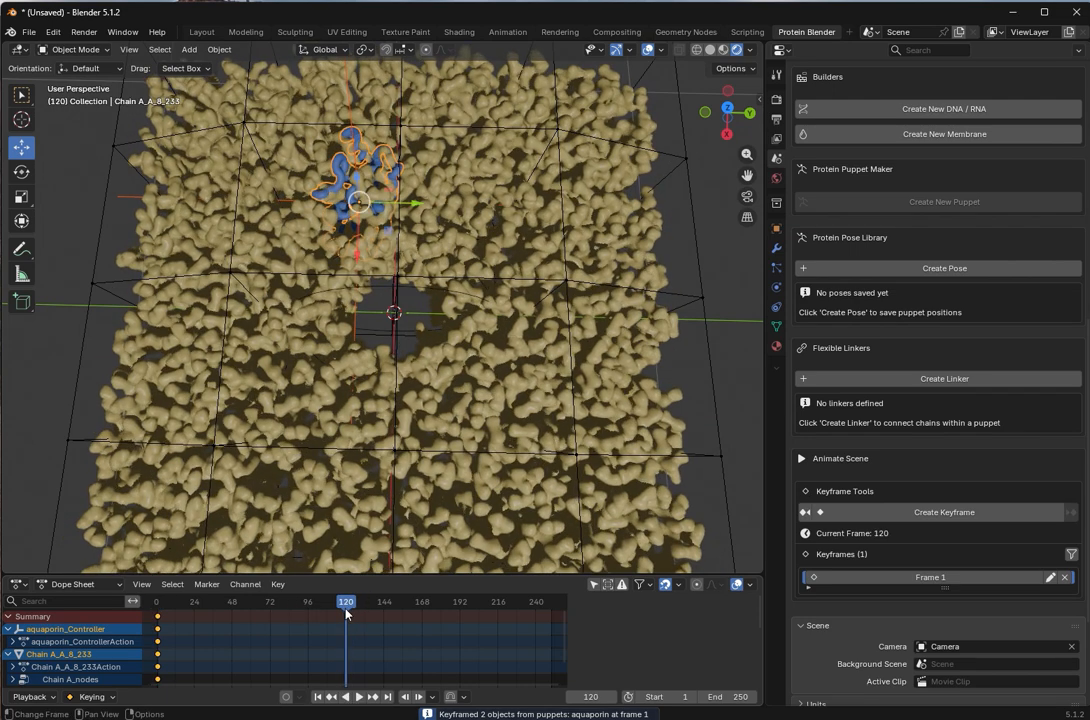
key(g)
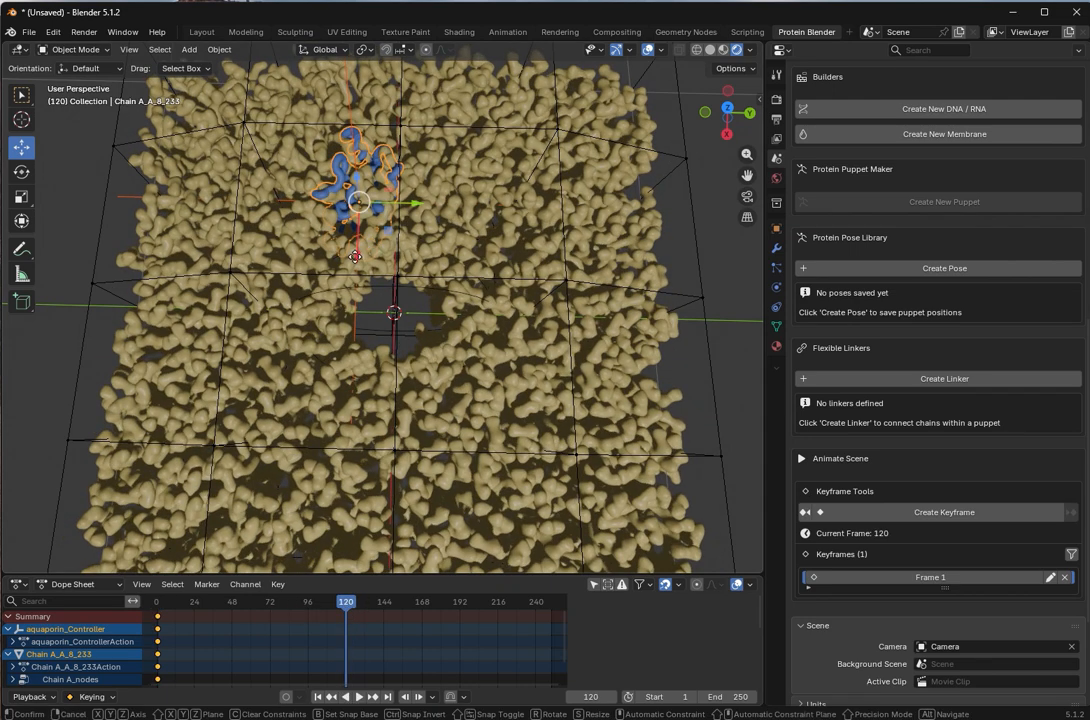
click(421, 433)
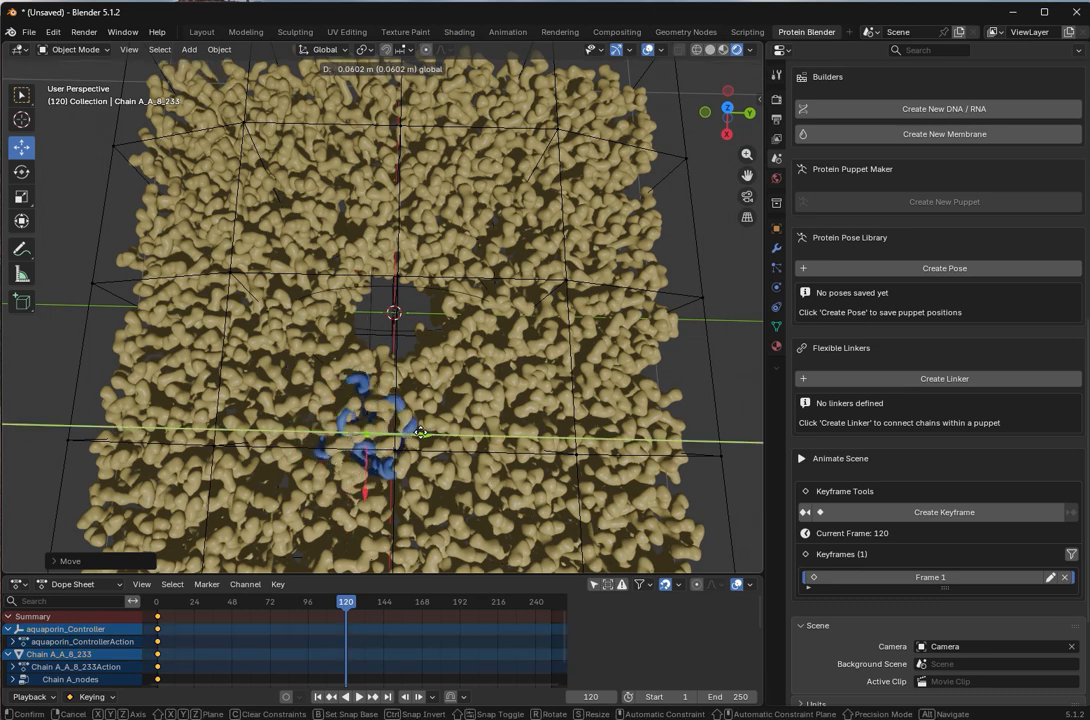
- Create a keyframe at frame 120 for the aquaporin puppet and scrub the timeline back to frame 0
middle_drag(535, 401, 542, 310)
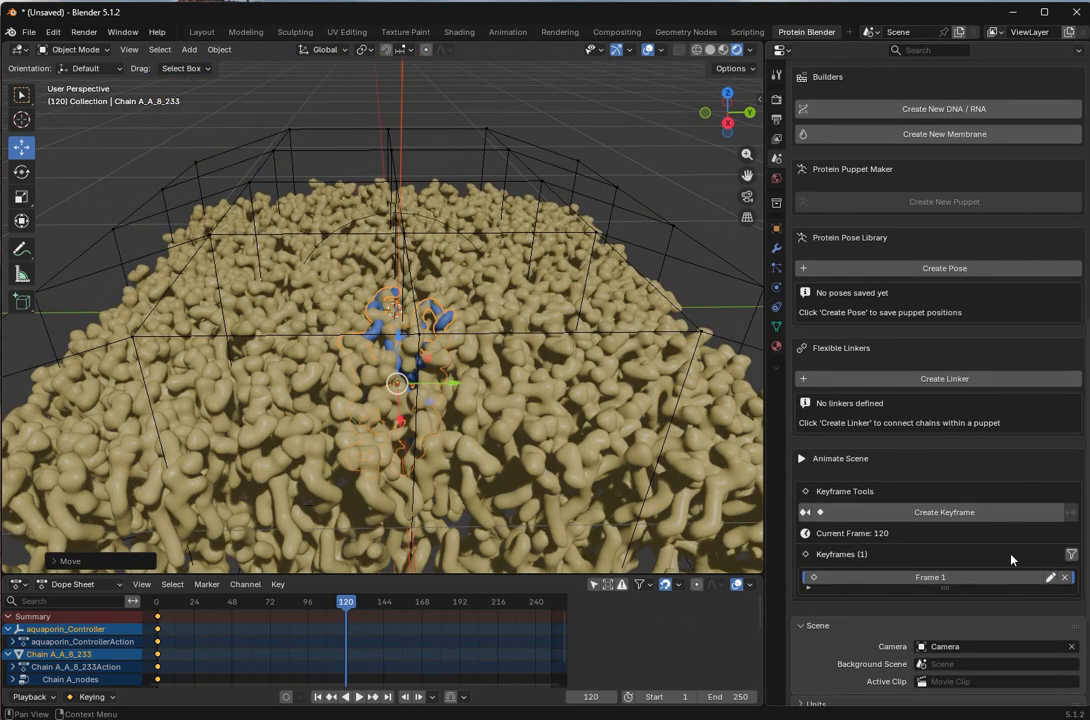
click(864, 513)
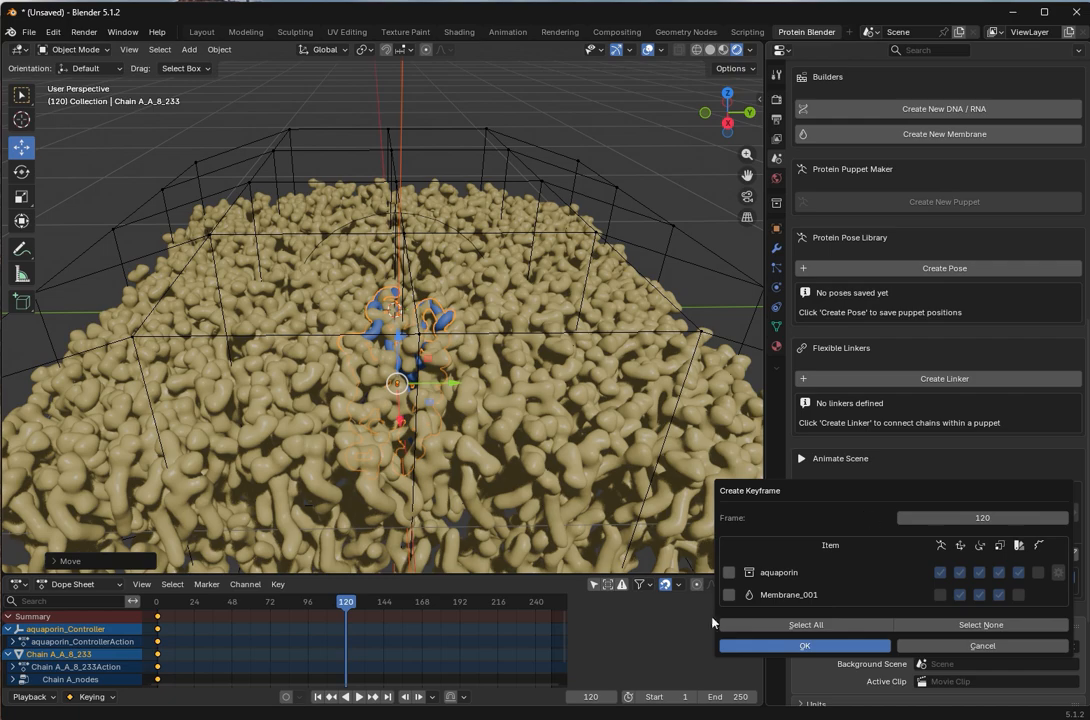
click(729, 572)
click(804, 645)
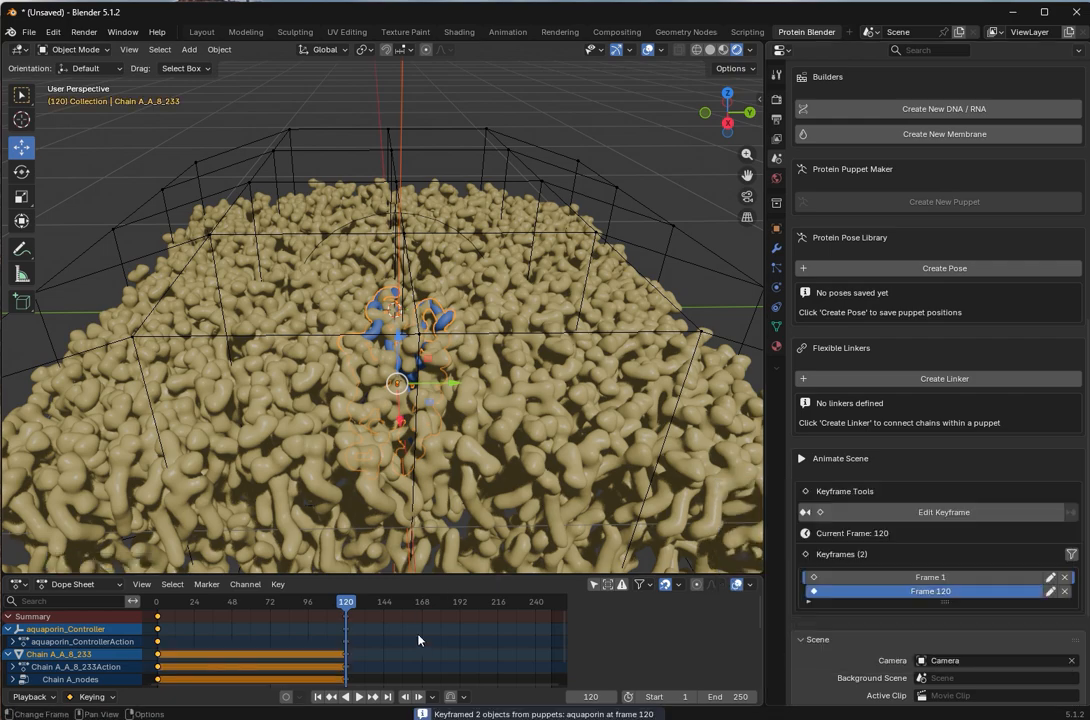
drag(298, 601, 150, 614)
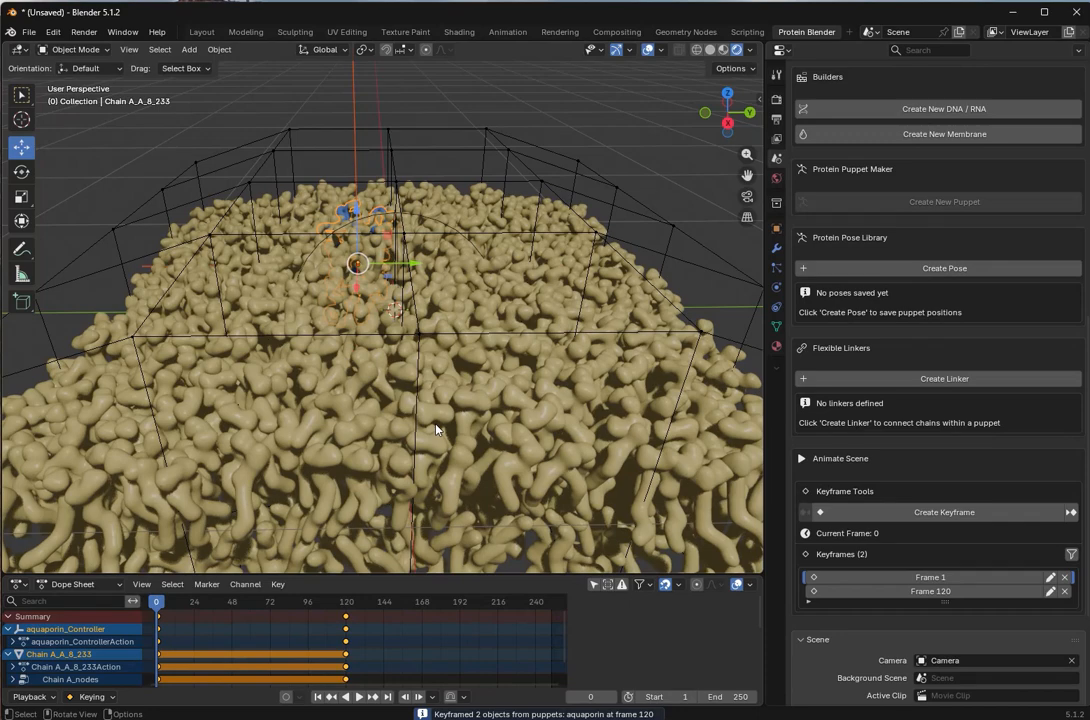
- Move the membrane hole along negative X and negative Y until it surrounds the blue protein at its starting position
middle_drag(434, 422, 334, 374)
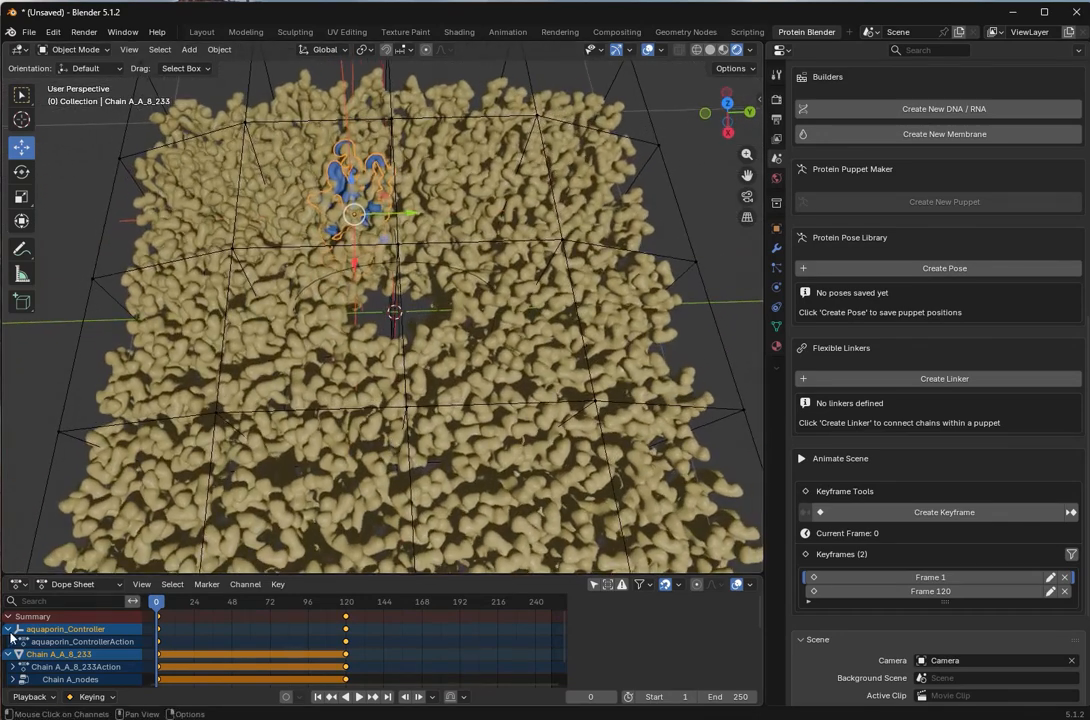
click(395, 305)
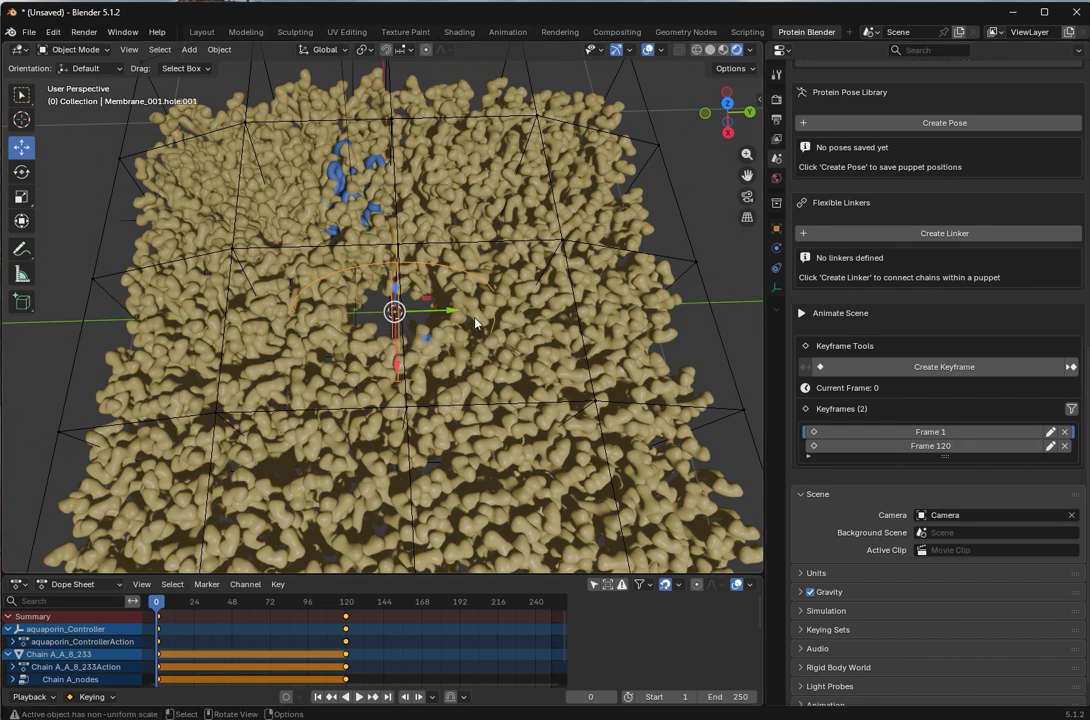
drag(396, 356, 391, 251)
drag(448, 203, 413, 202)
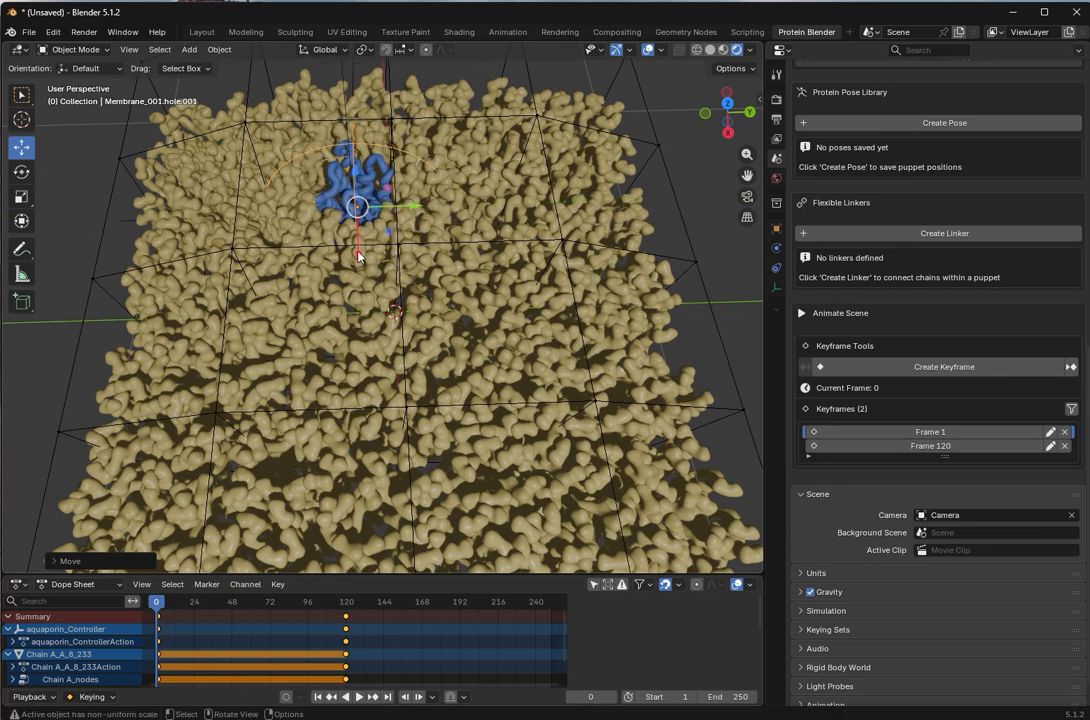
drag(358, 254, 357, 248)
mouse_move(394, 308)
middle_down()
mouse_move(397, 350)
mouse_move(388, 311)
middle_up()
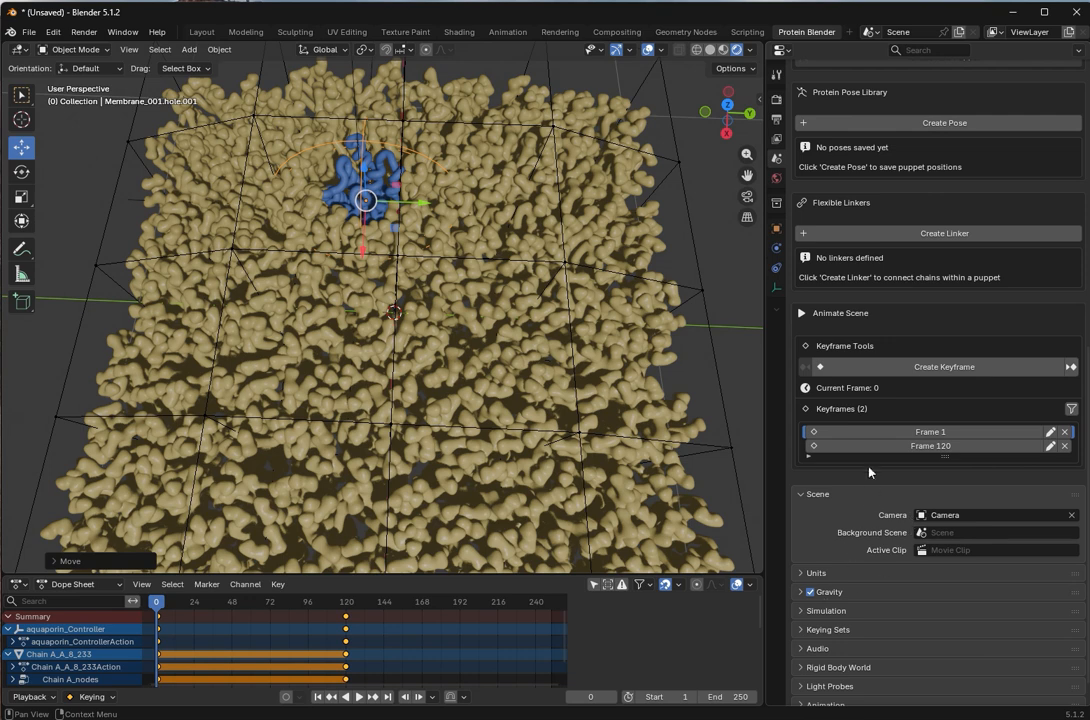
- Create a keyframe at frame 1 for Membrane_001 only, leaving the aquaporin puppet out
click(910, 367)
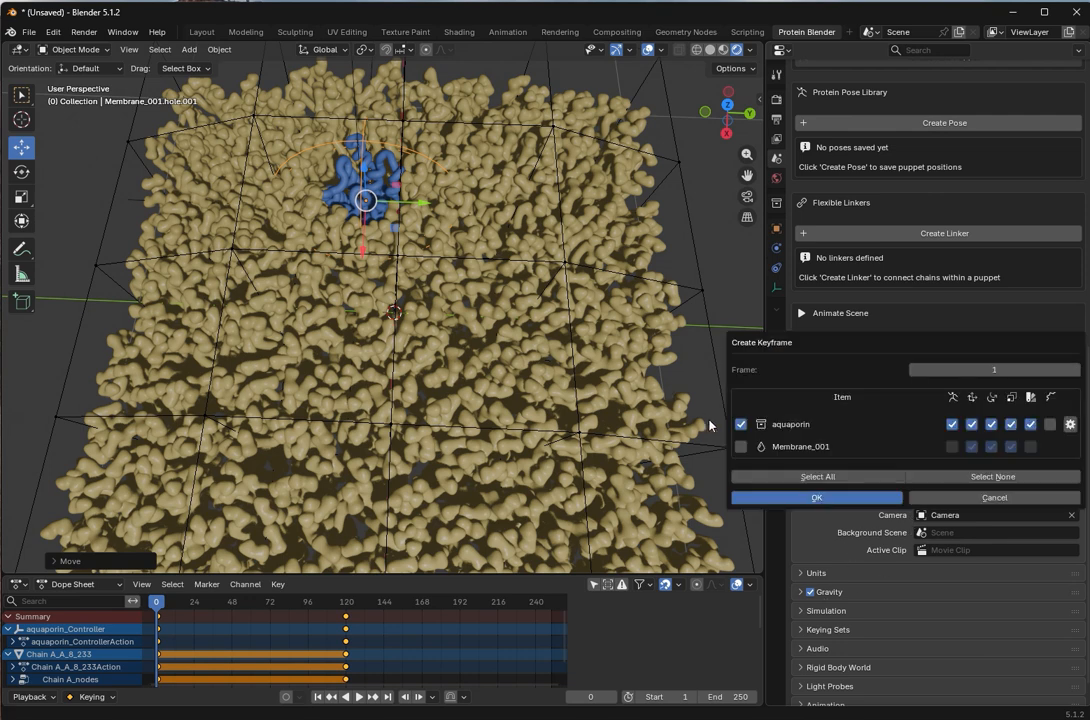
click(740, 425)
click(741, 447)
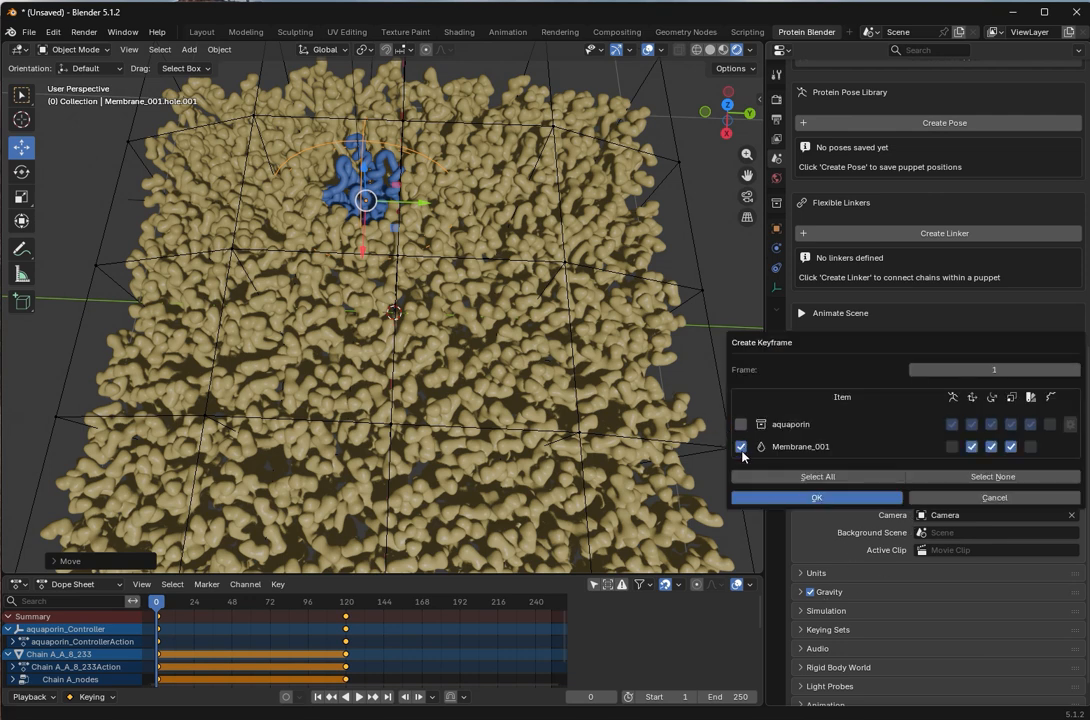
click(790, 498)
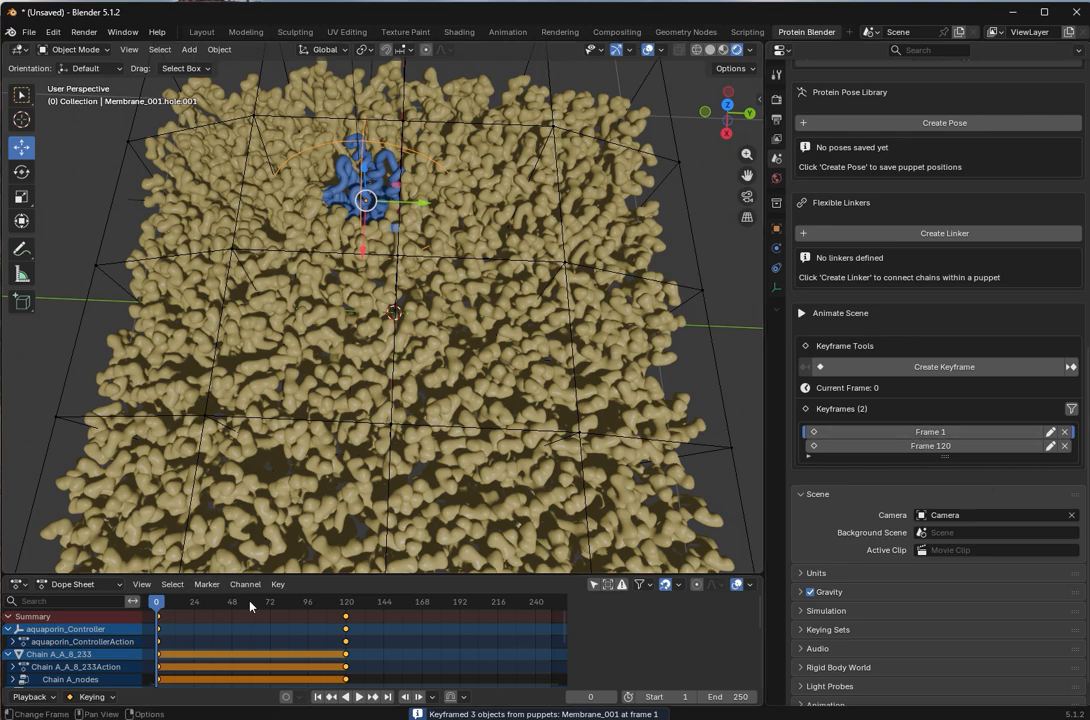
- Go to frame 120 and move the membrane hole along positive X until it surrounds the protein's end position
drag(220, 601, 347, 607)
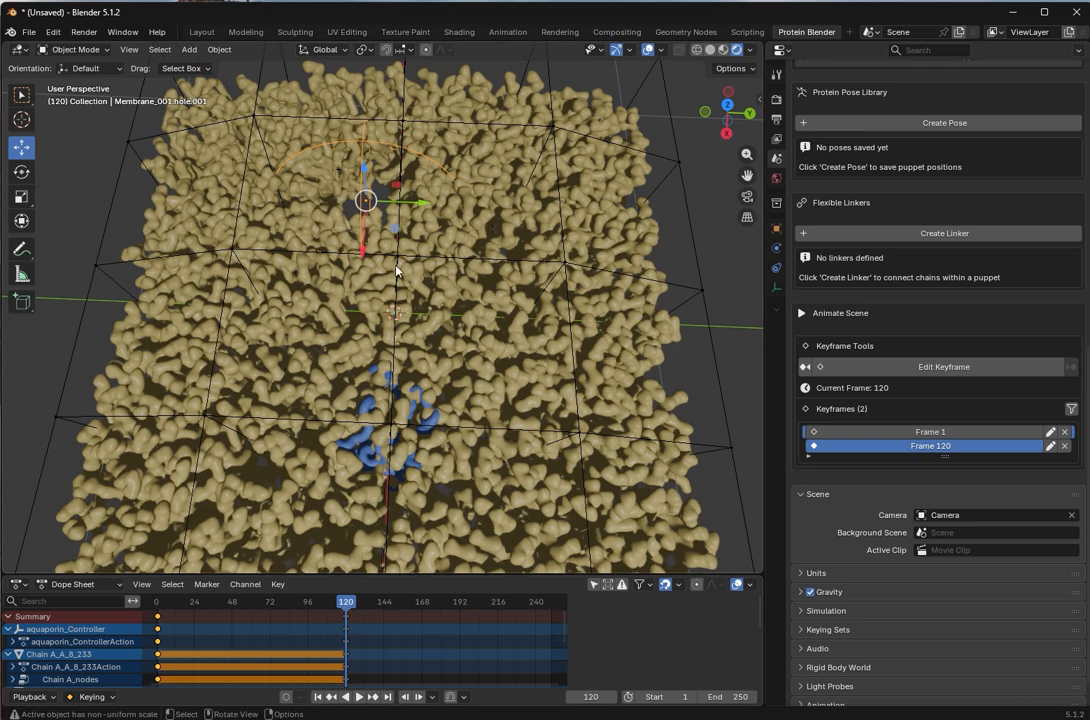
drag(361, 254, 396, 485)
mouse_move(396, 485)
middle_down()
mouse_move(394, 494)
mouse_move(398, 468)
middle_up()
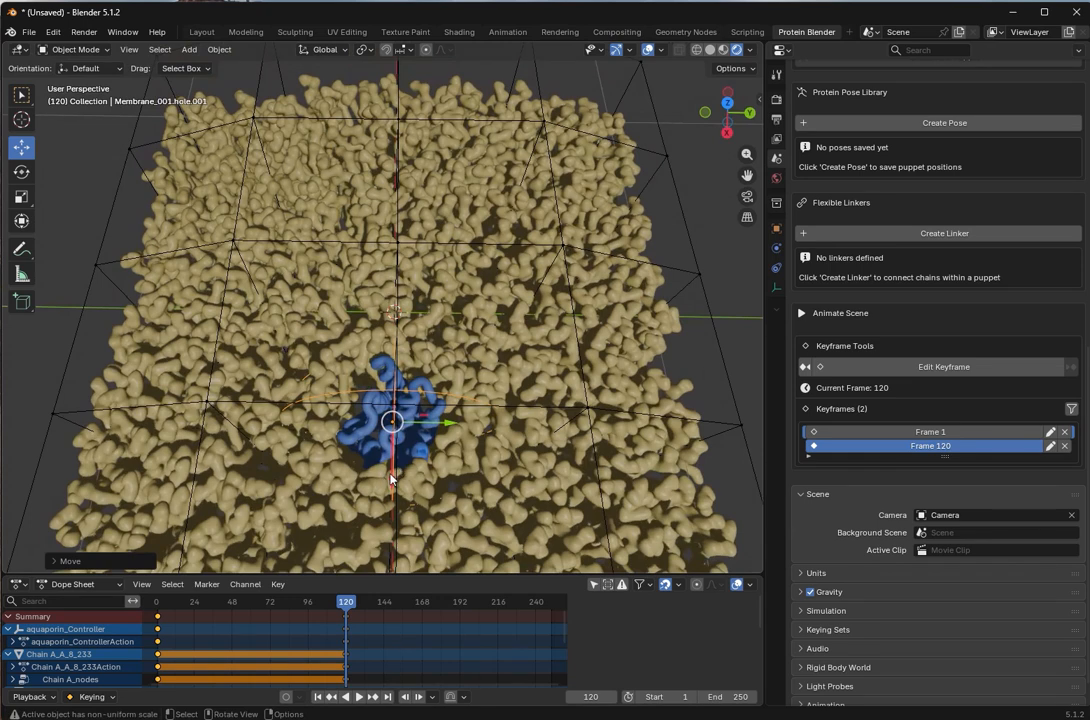
drag(389, 475, 391, 478)
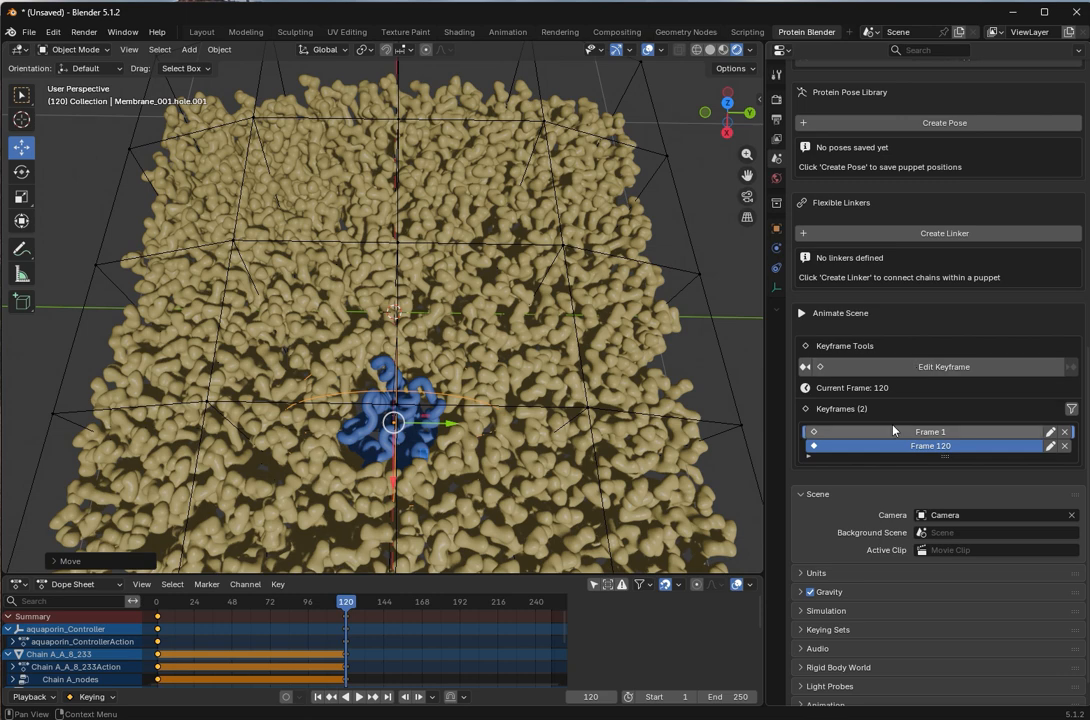
- Create a keyframe at frame 120 for both aquaporin and Membrane_001, and preview the protein and hole moving together through the animation
click(979, 367)
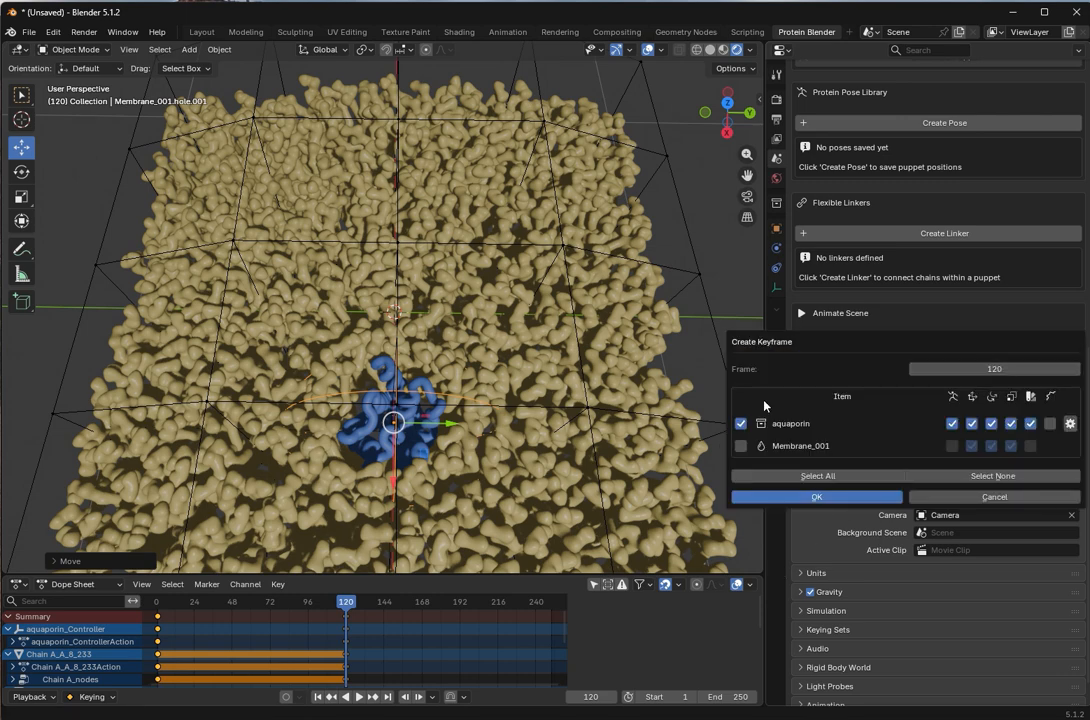
click(814, 497)
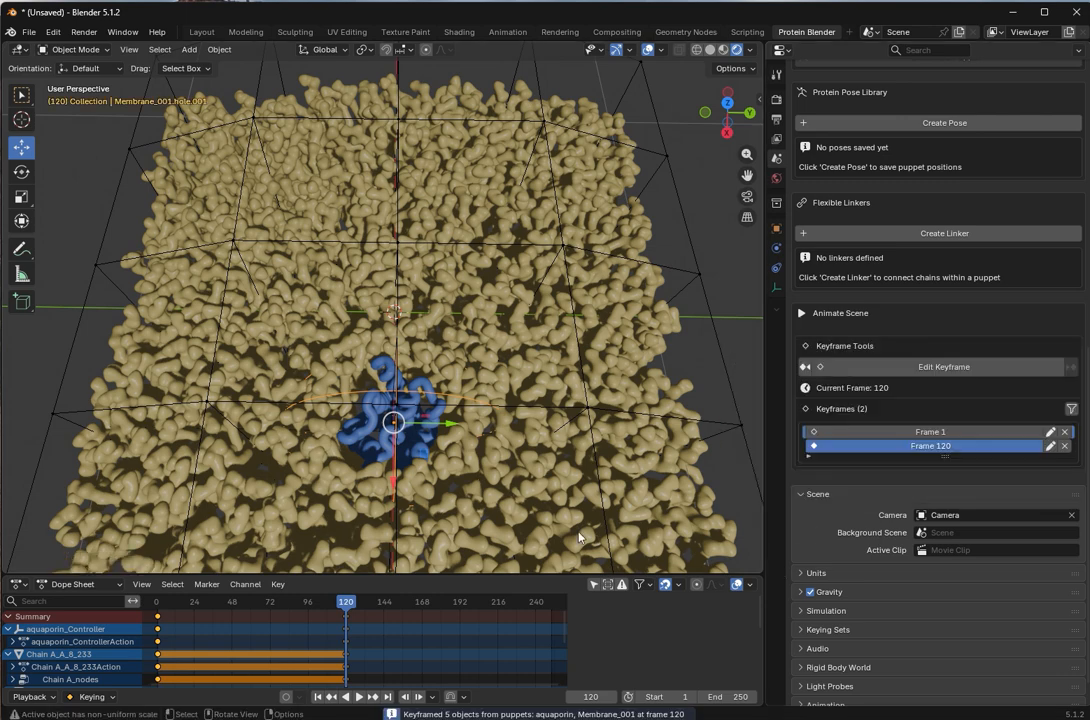
drag(340, 604, 319, 619)
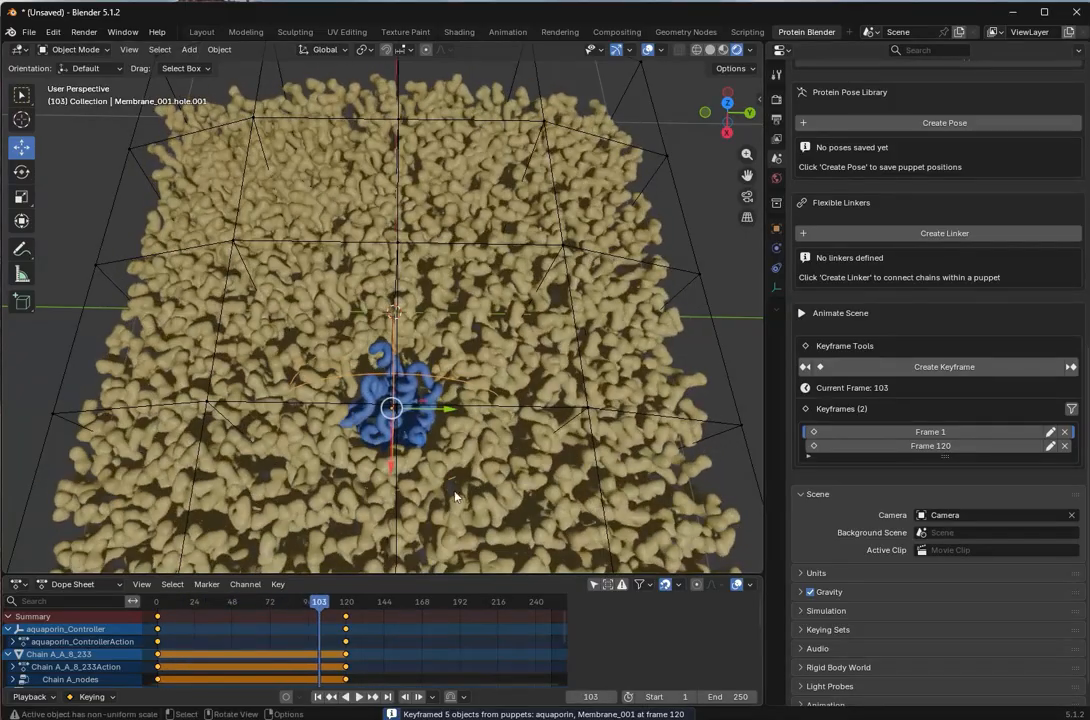
middle_drag(455, 497, 500, 438)
drag(278, 609, 333, 619)
middle_drag(620, 475, 465, 557)
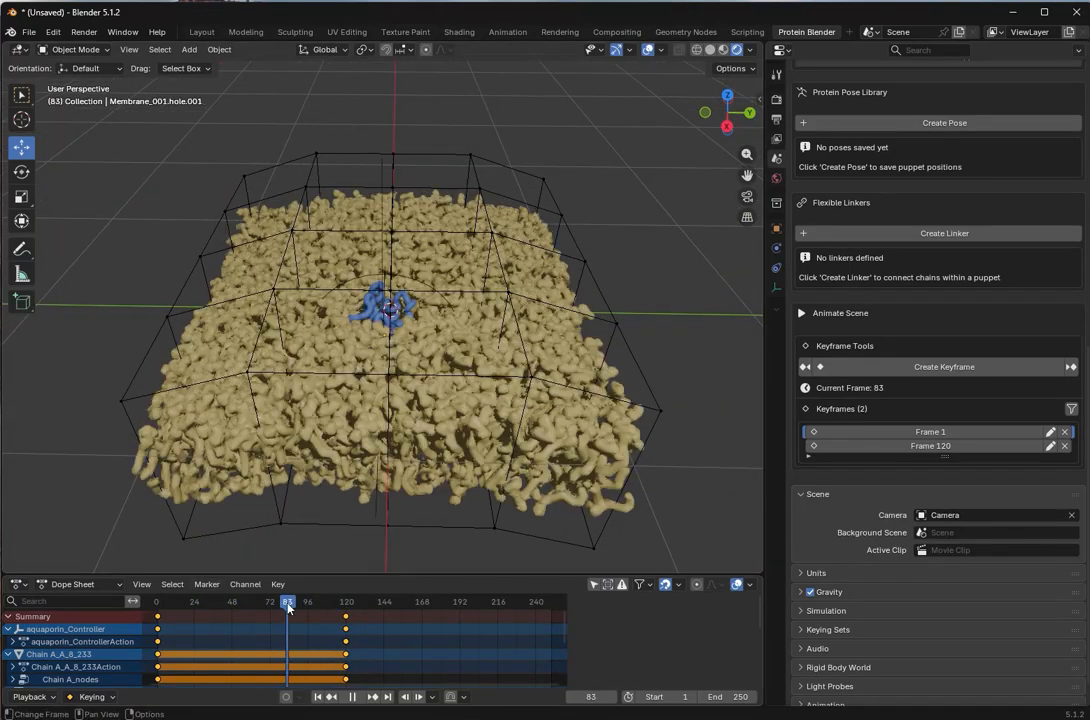